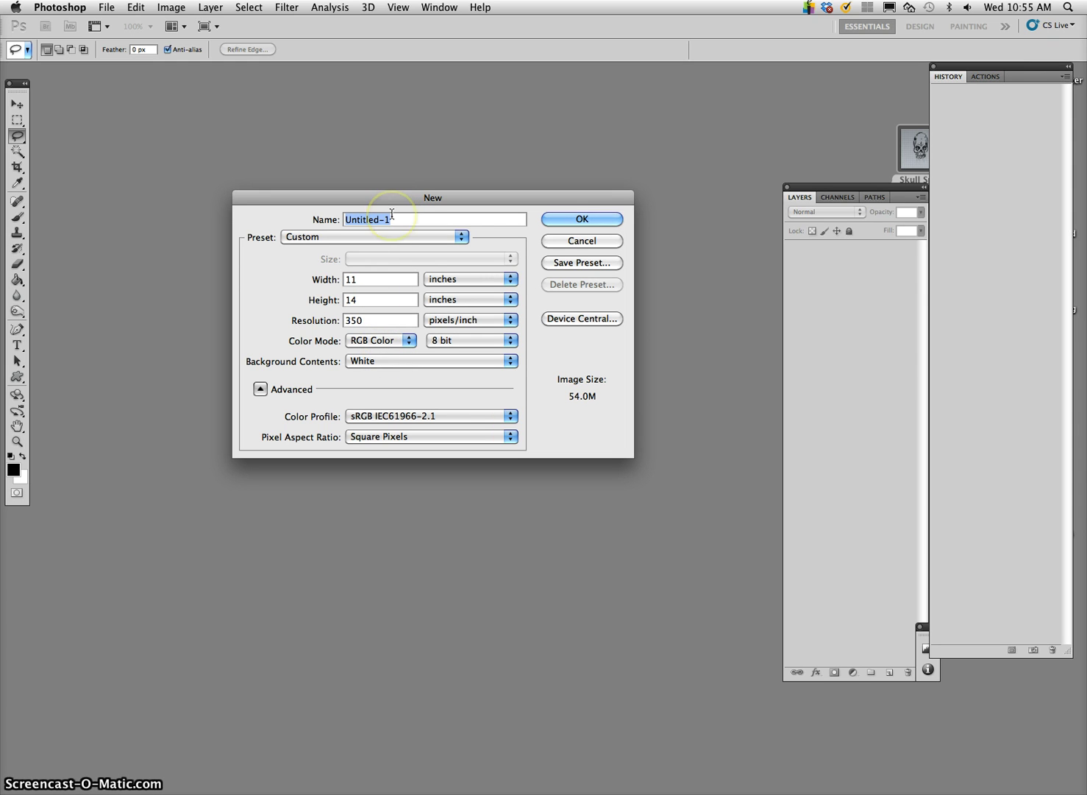
# - Create a new 11 × 14 inch document at 350 pixels/inch named "COlor Skull Spot Illustration" and move its window clear of the tools
pyautogui.write('COlor Sk')
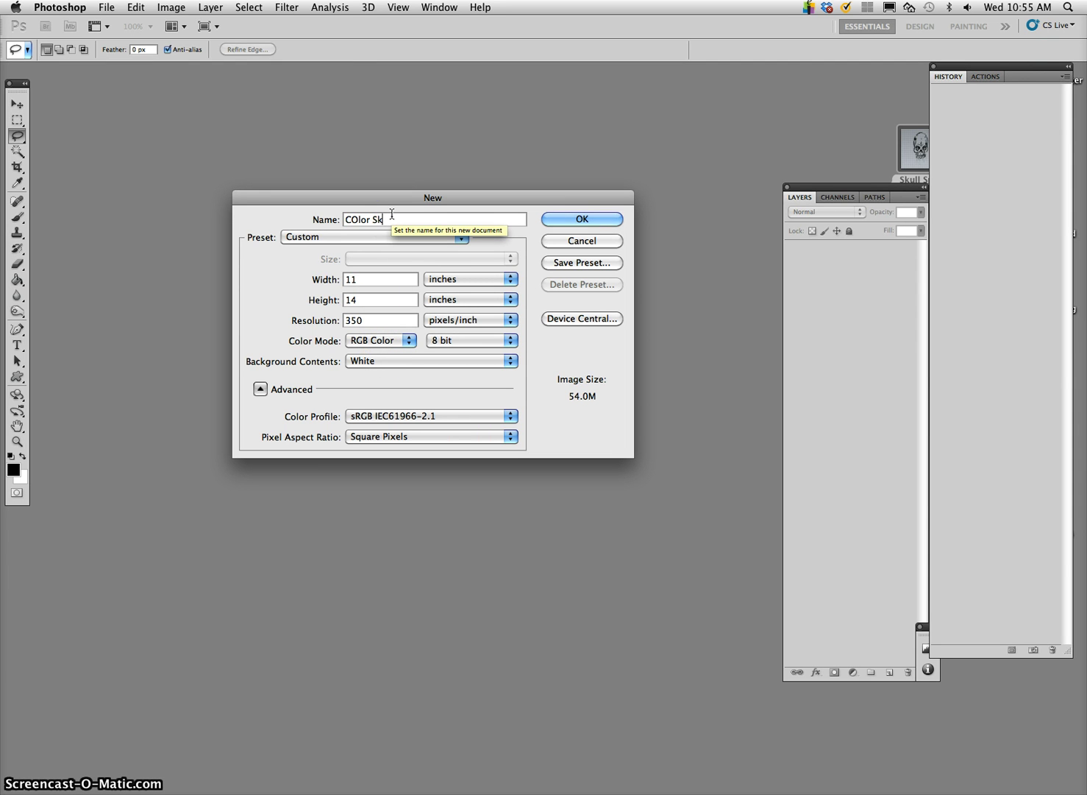
pyautogui.write('ull S')
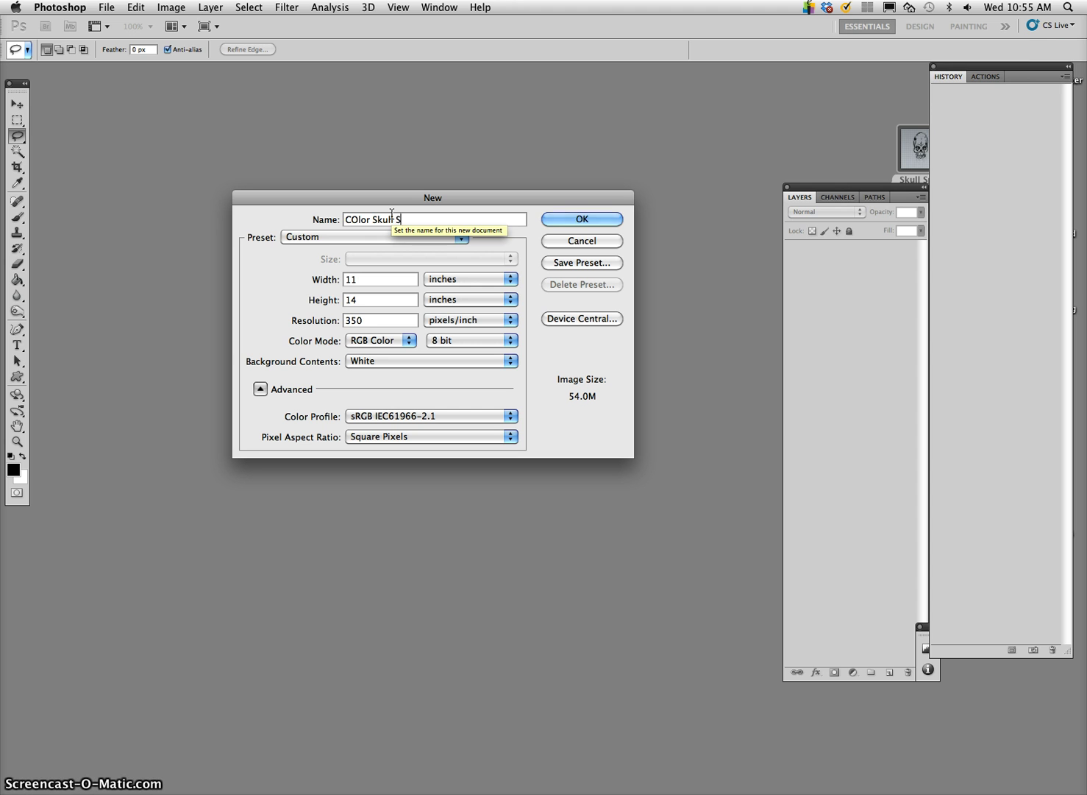
pyautogui.write('pot Illustration')
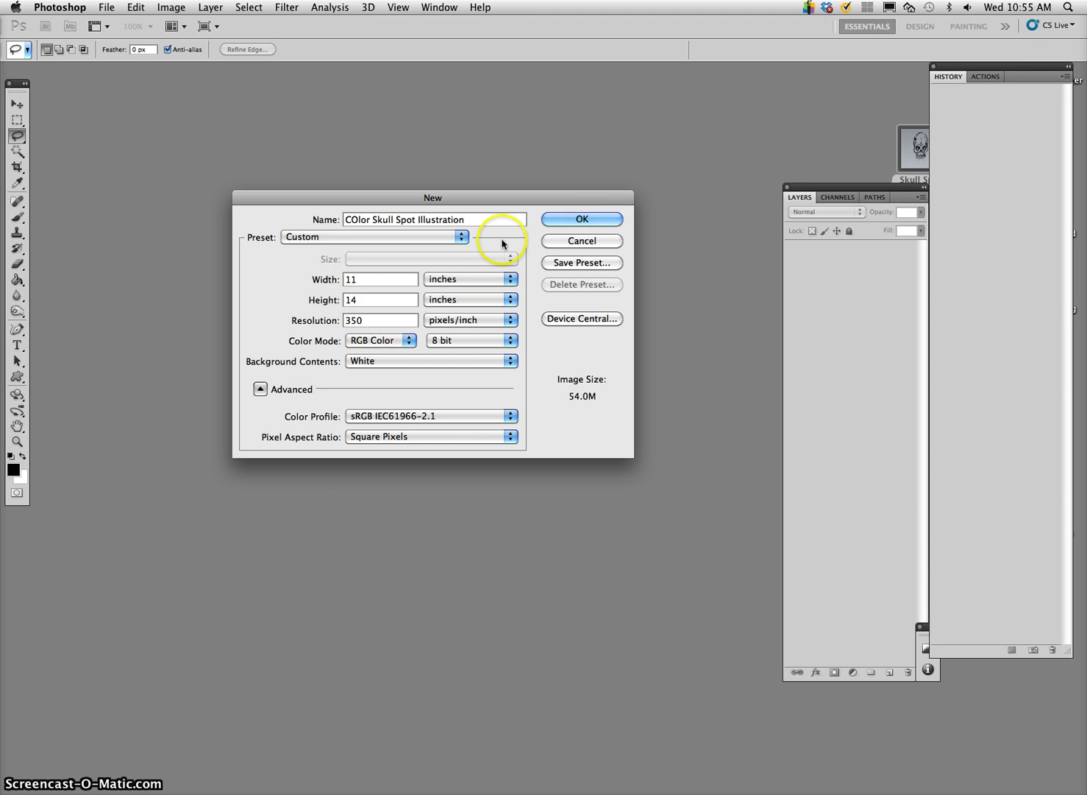
pyautogui.click(583, 217)
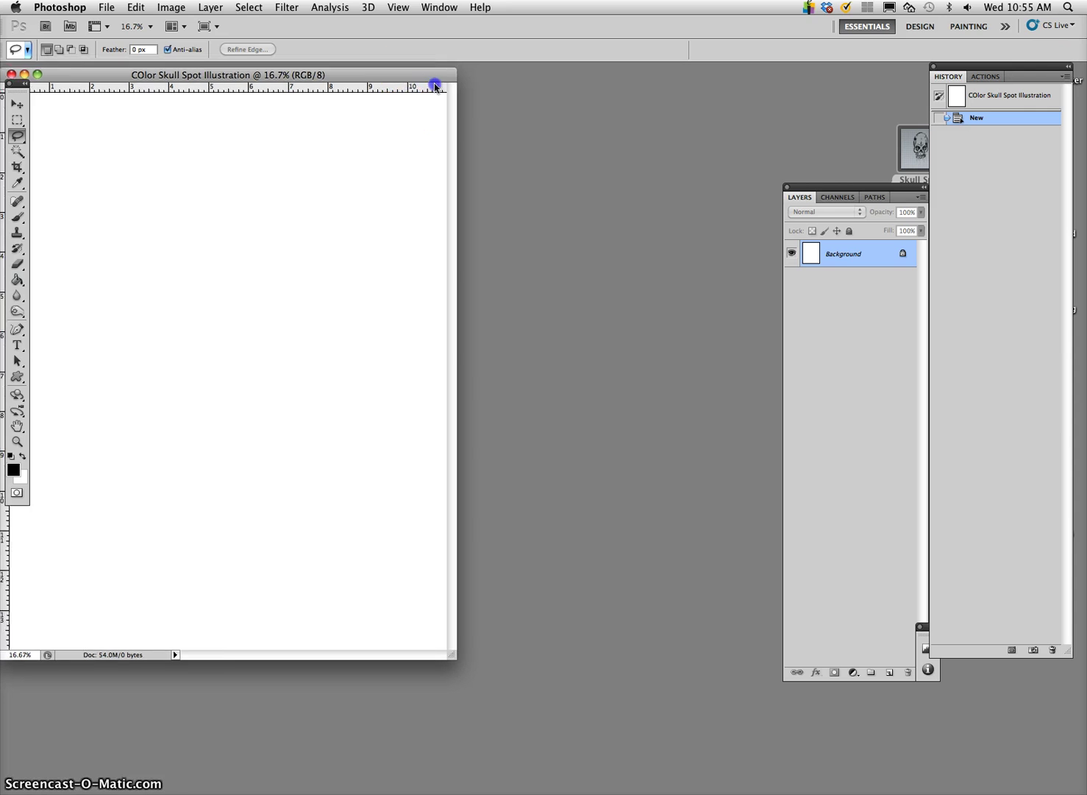
pyautogui.moveTo(408, 69); pyautogui.dragTo(603, 99)
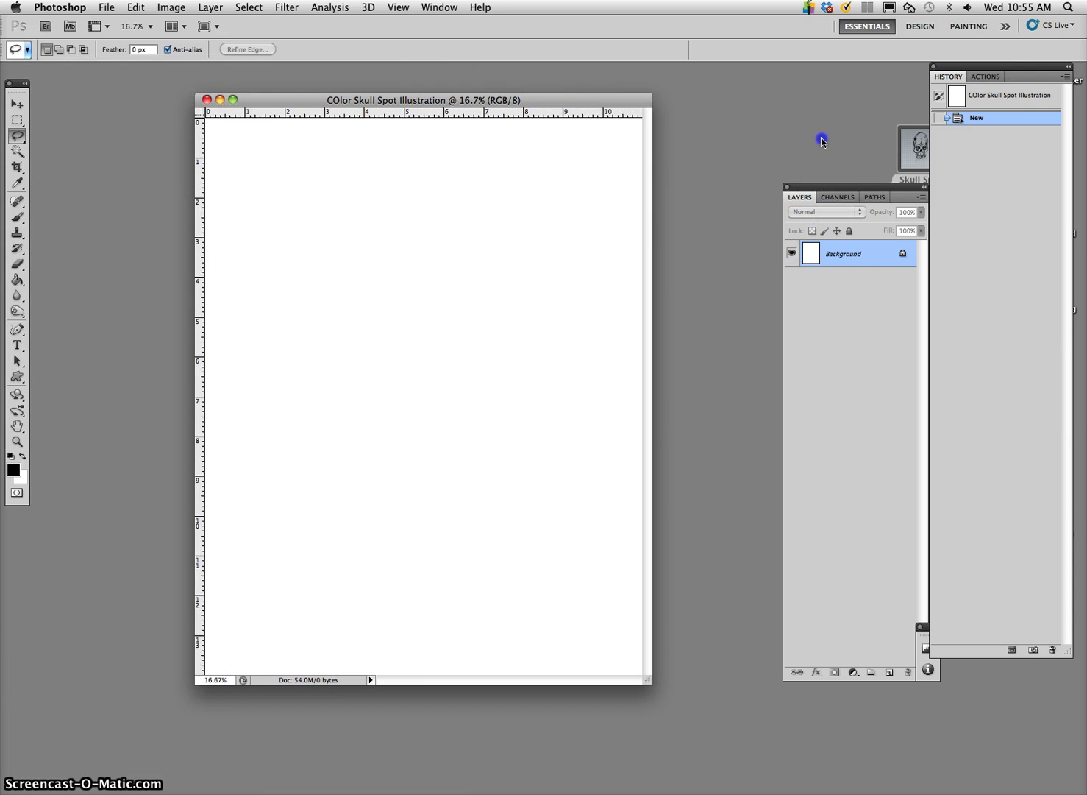
# - Place Skull Spot Illustration.eps from the desktop into the document and scale it proportionally to about 129%
pyautogui.click(921, 150)
pyautogui.moveTo(924, 152); pyautogui.dragTo(810, 71)
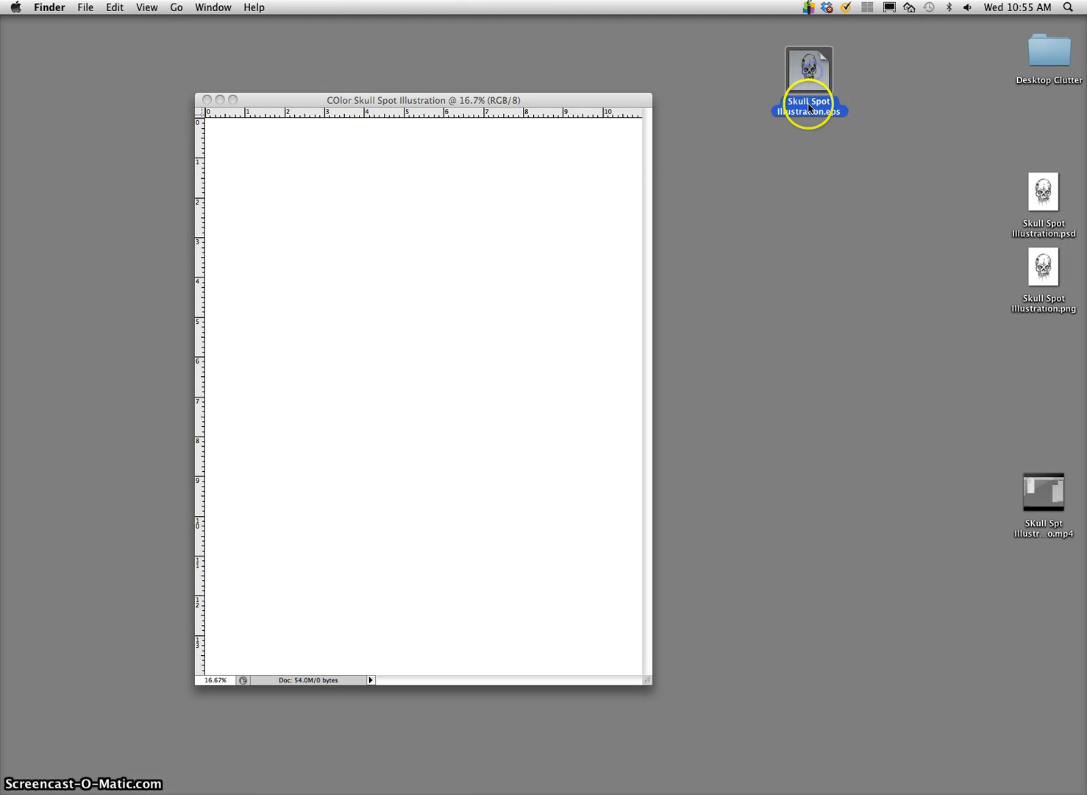
pyautogui.moveTo(736, 139); pyautogui.dragTo(432, 321)
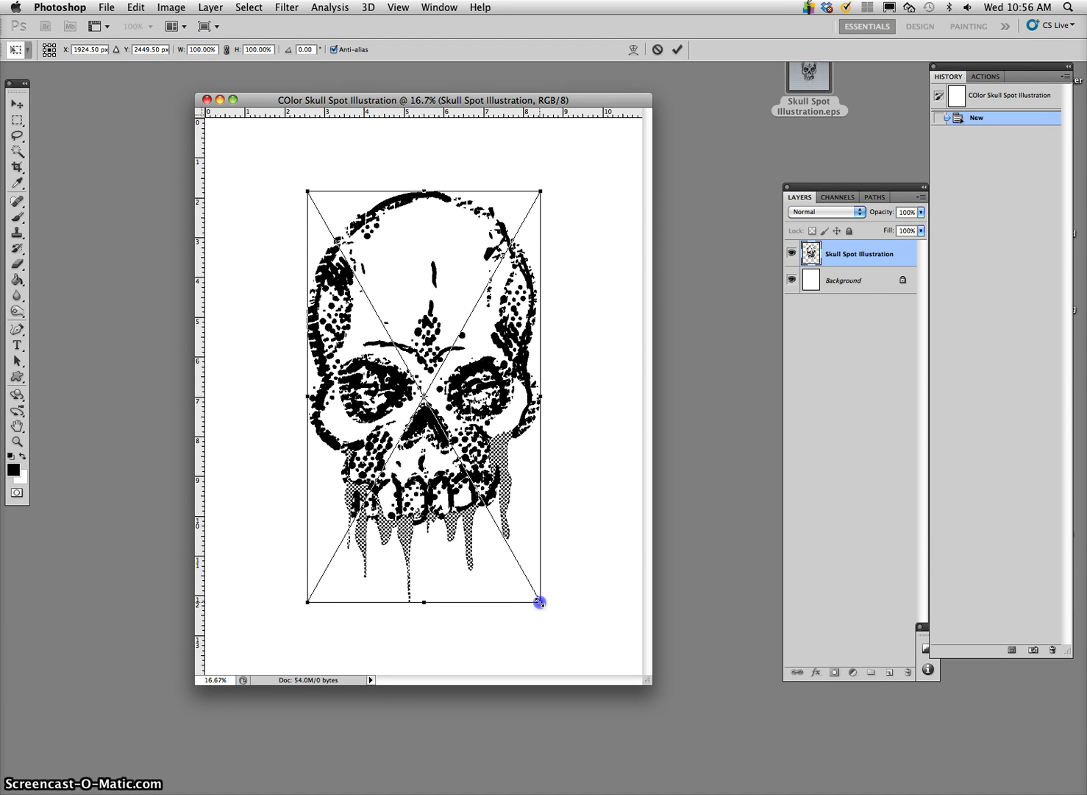
pyautogui.moveTo(541, 603); pyautogui.dragTo(585, 654)
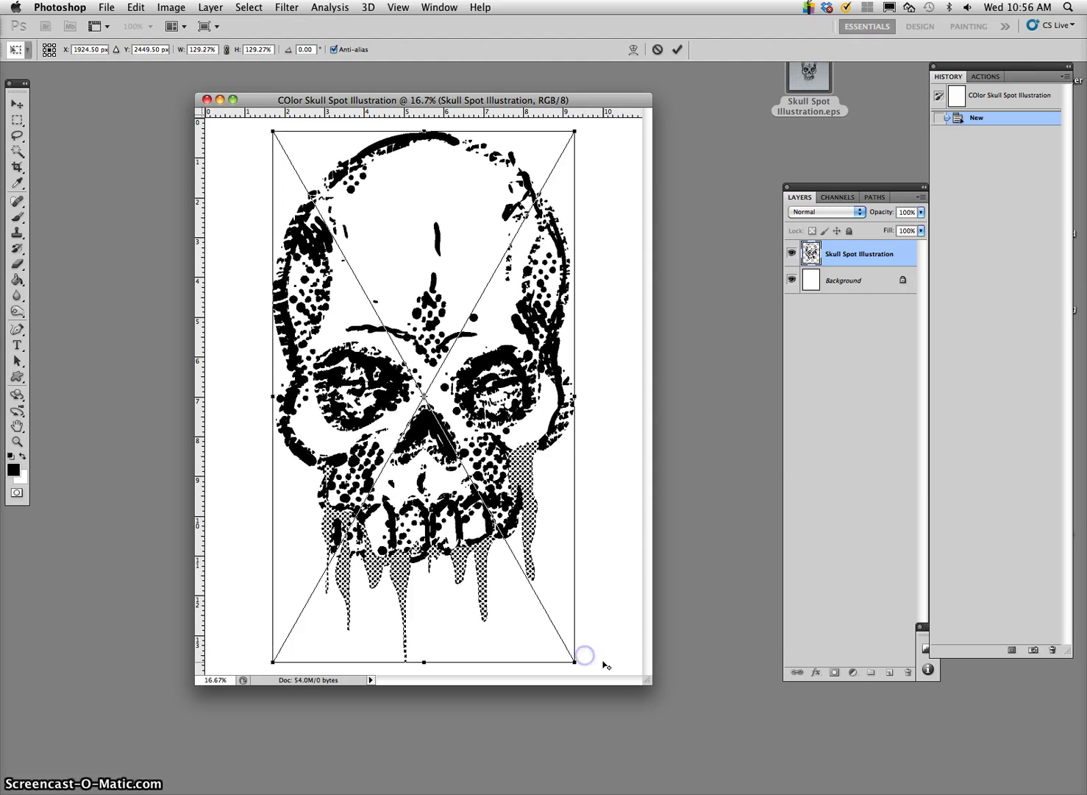
pyautogui.press('Return')
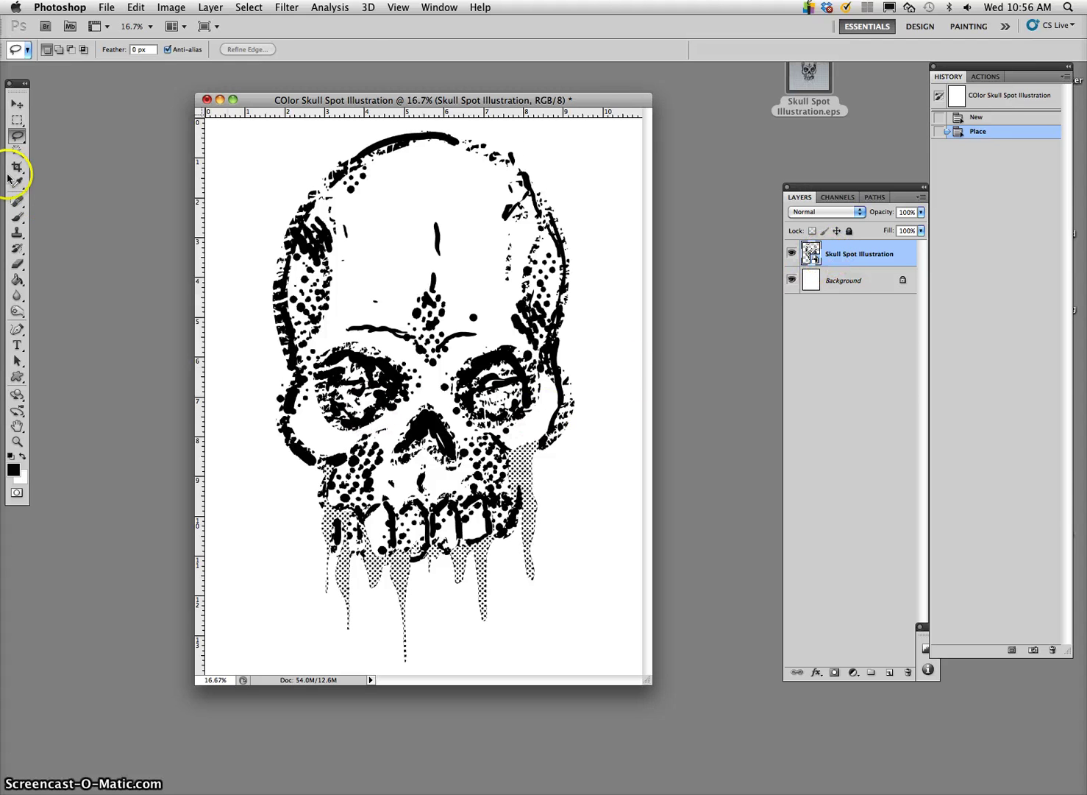
# - Examine the edges of the placed skull artwork up close at 200%, then return to a full-page view with space around the canvas
pyautogui.click(18, 219)
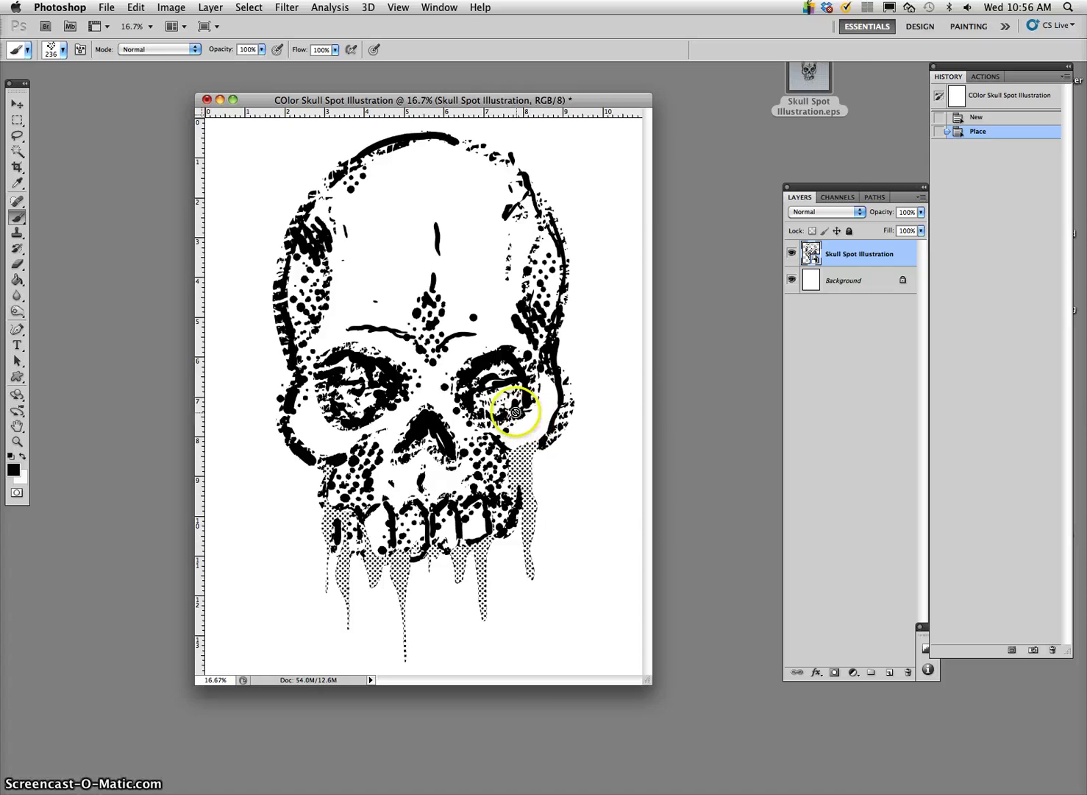
pyautogui.press('super+plus')
pyautogui.press('super+plus')
pyautogui.press('super+plus')
pyautogui.press('super+plus')
pyautogui.press('super+plus')
pyautogui.press('super+plus')
pyautogui.press('super+plus')
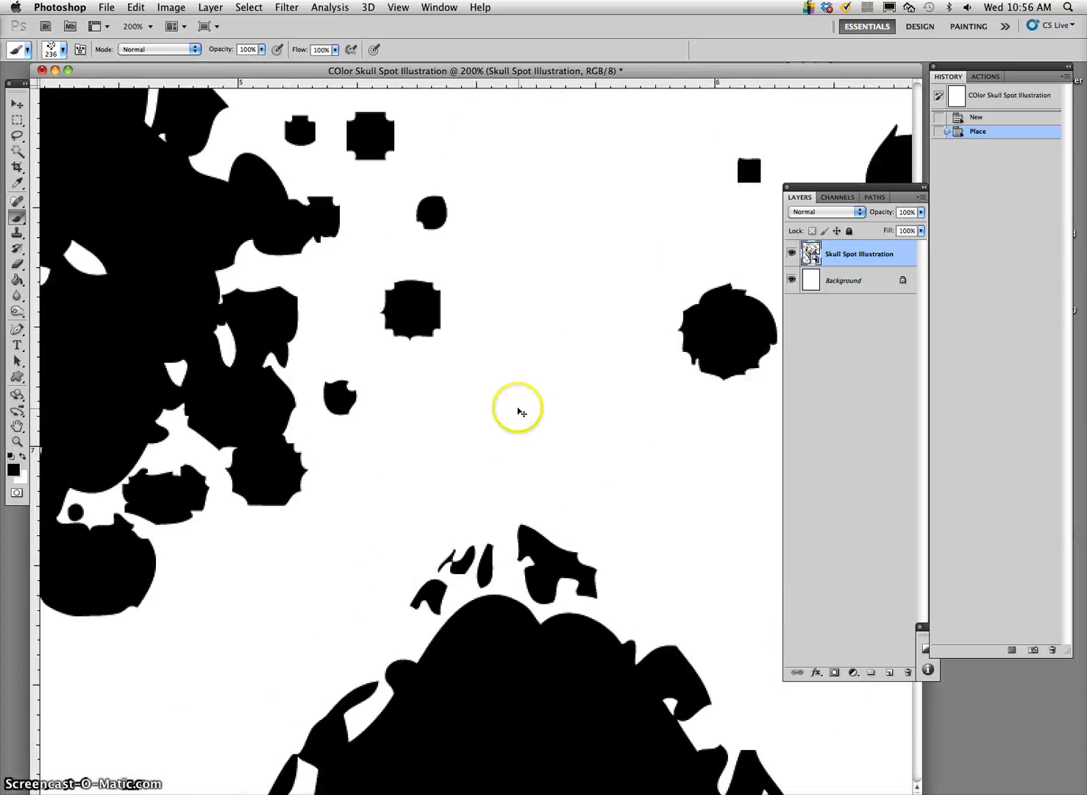
pyautogui.press('super+minus')
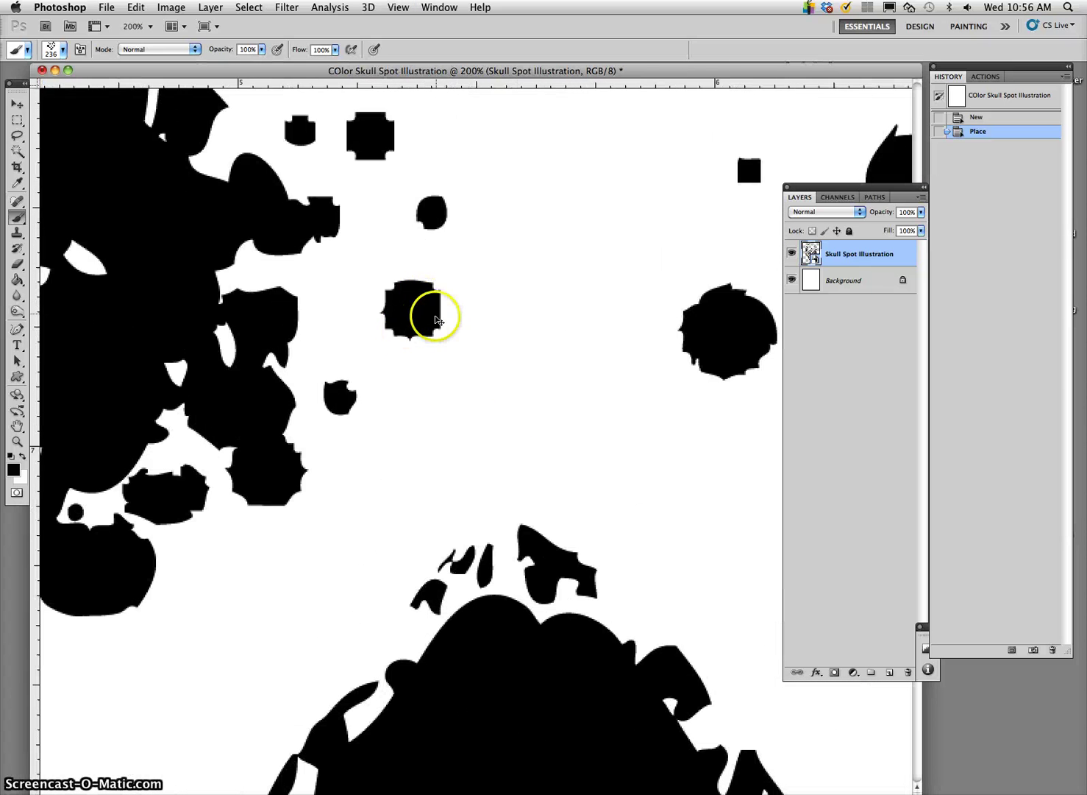
pyautogui.moveTo(807, 71); pyautogui.dragTo(769, 72)
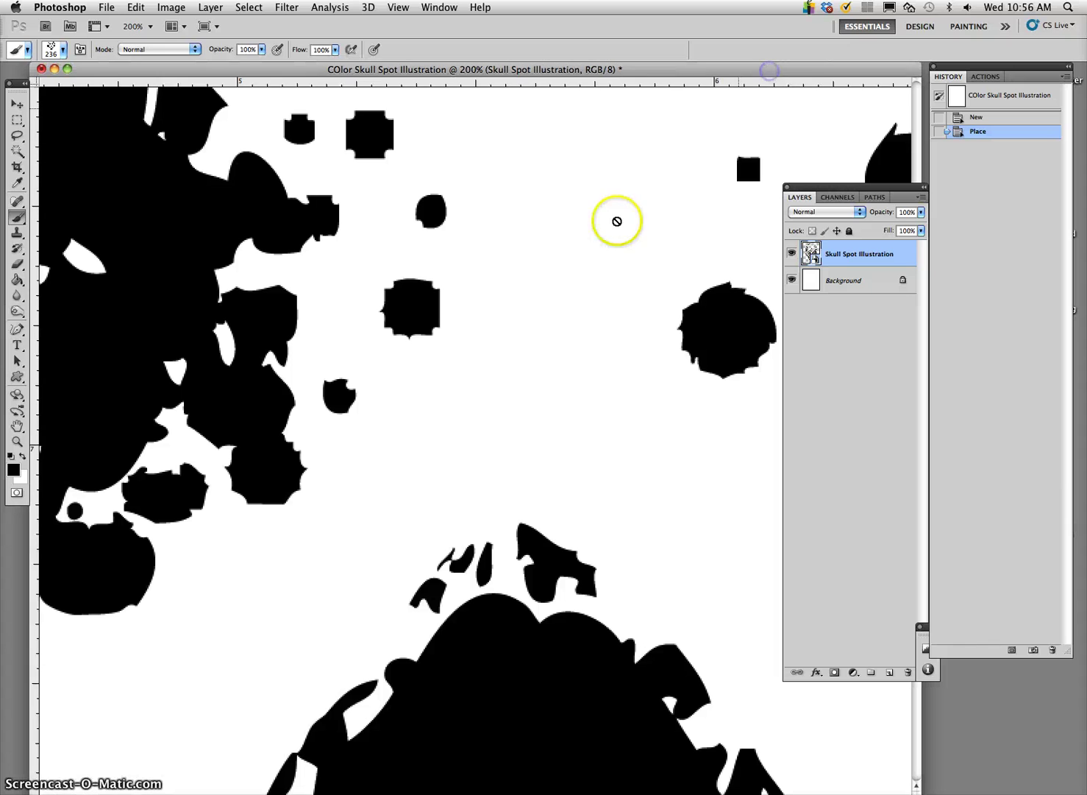
pyautogui.press('super+minus')
pyautogui.press('super+minus')
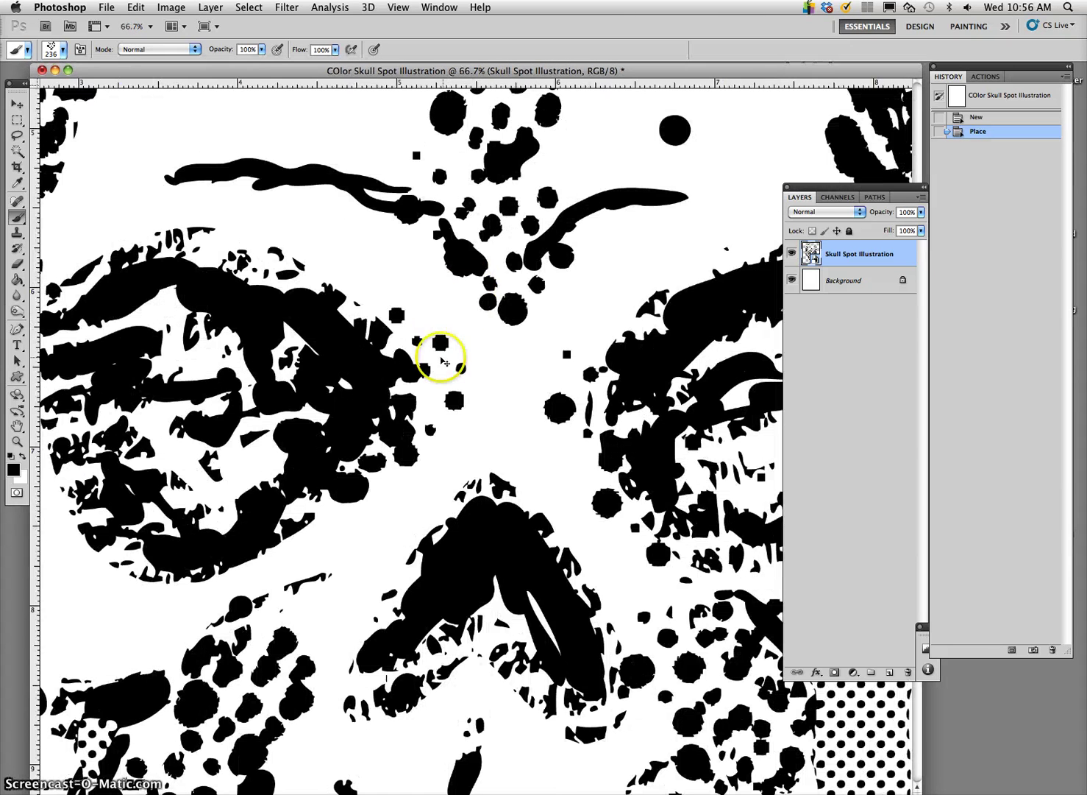
pyautogui.press('super+minus')
pyautogui.press('super+minus')
pyautogui.press('super+minus')
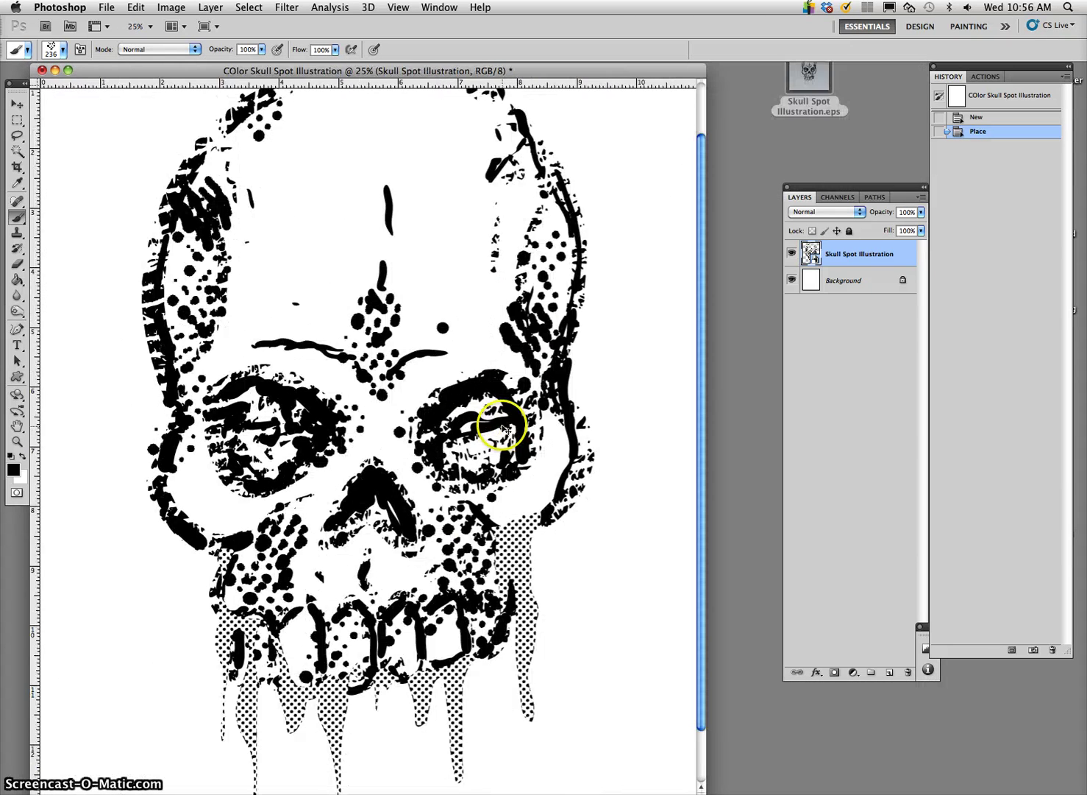
pyautogui.press('super+minus')
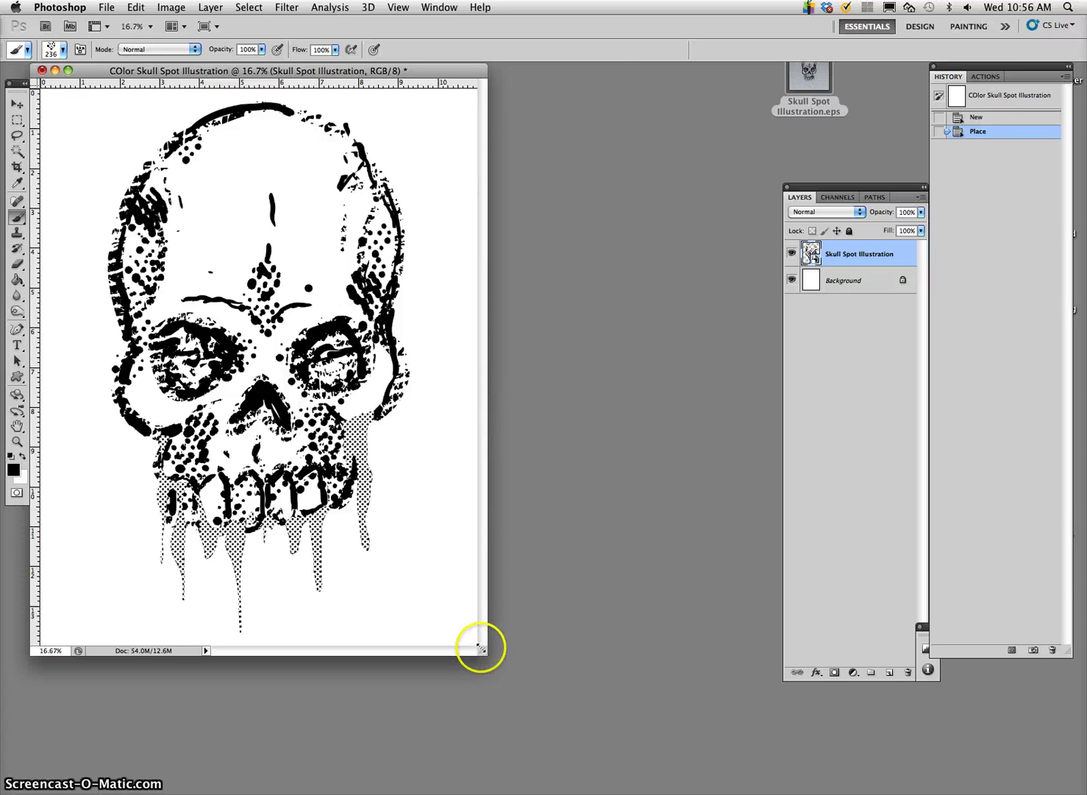
pyautogui.moveTo(482, 647); pyautogui.dragTo(637, 711)
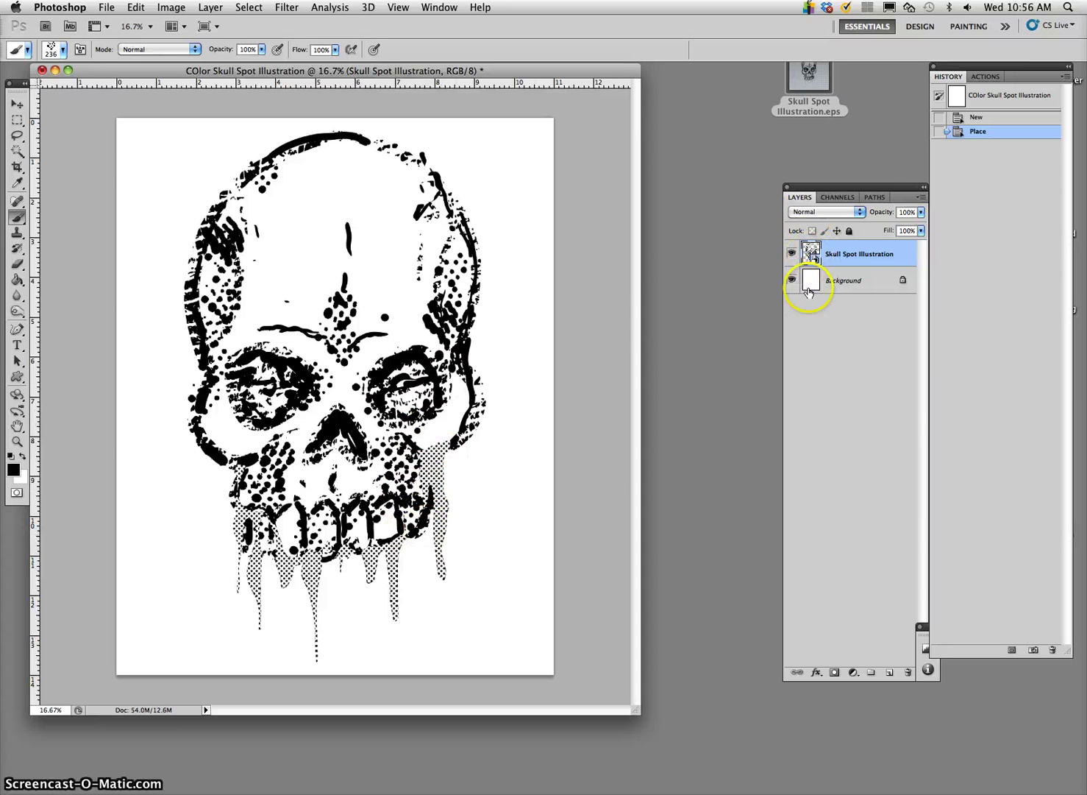
# - Convert the Background into a regular layer named "Blank White" and lock it completely
pyautogui.doubleClick(846, 279)
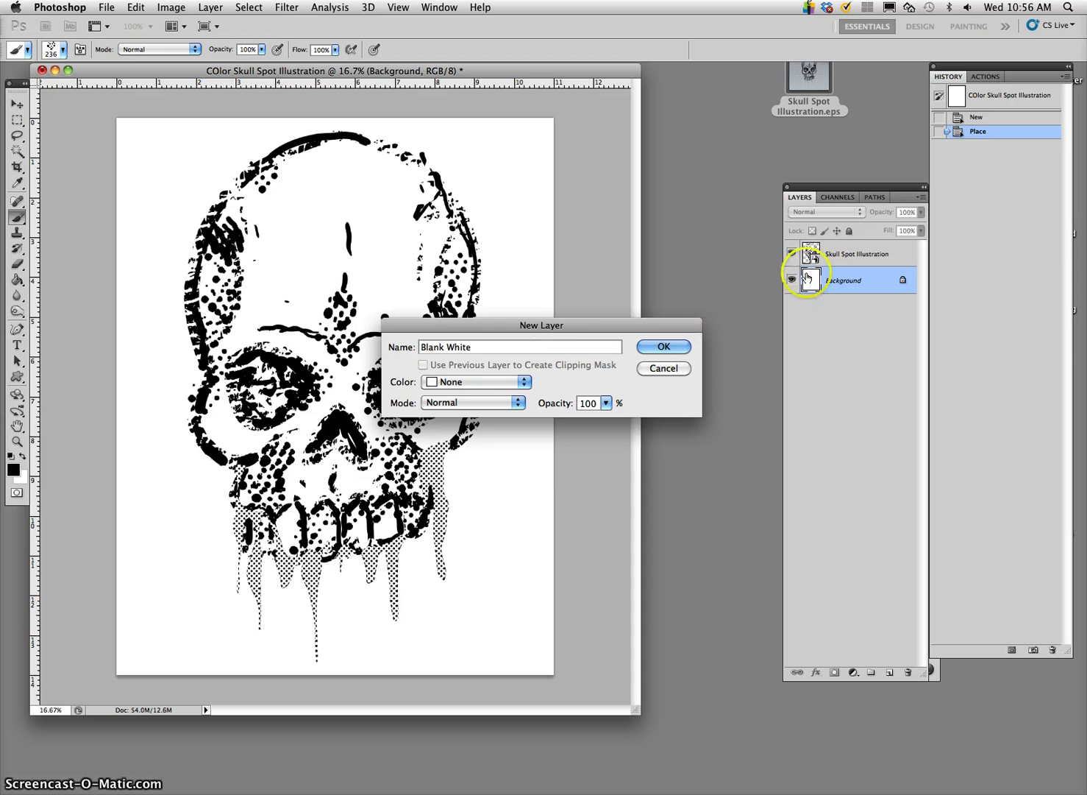
pyautogui.click(662, 347)
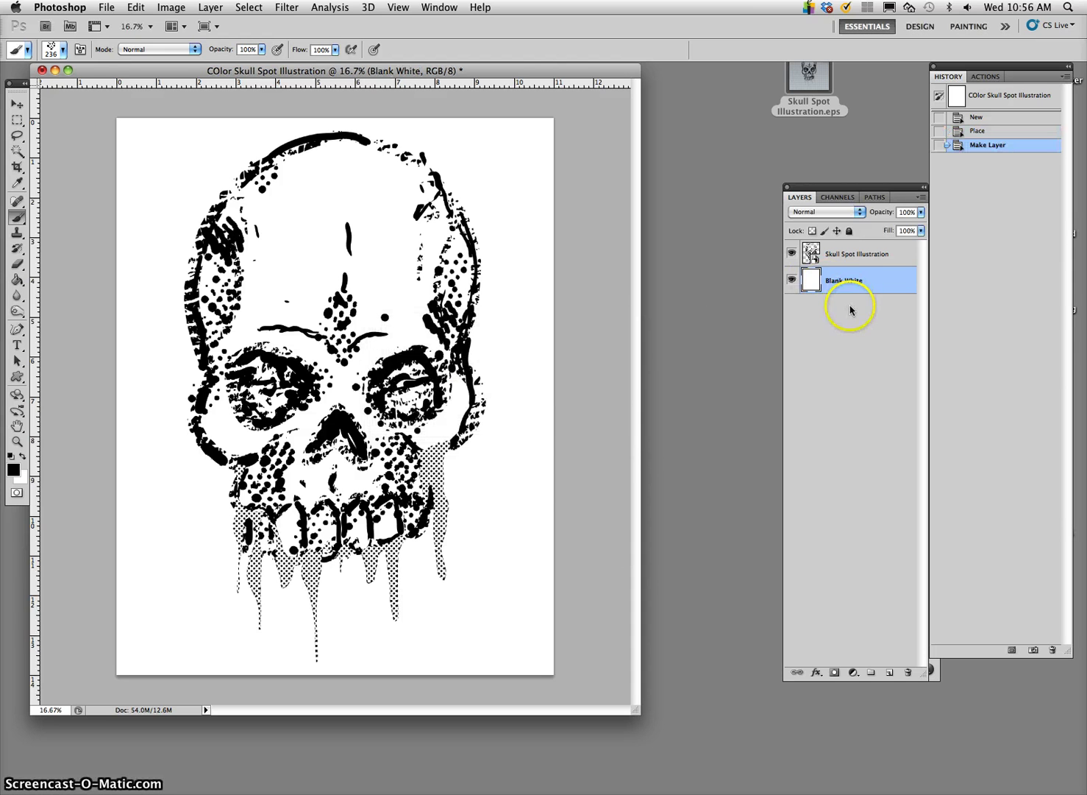
pyautogui.click(850, 231)
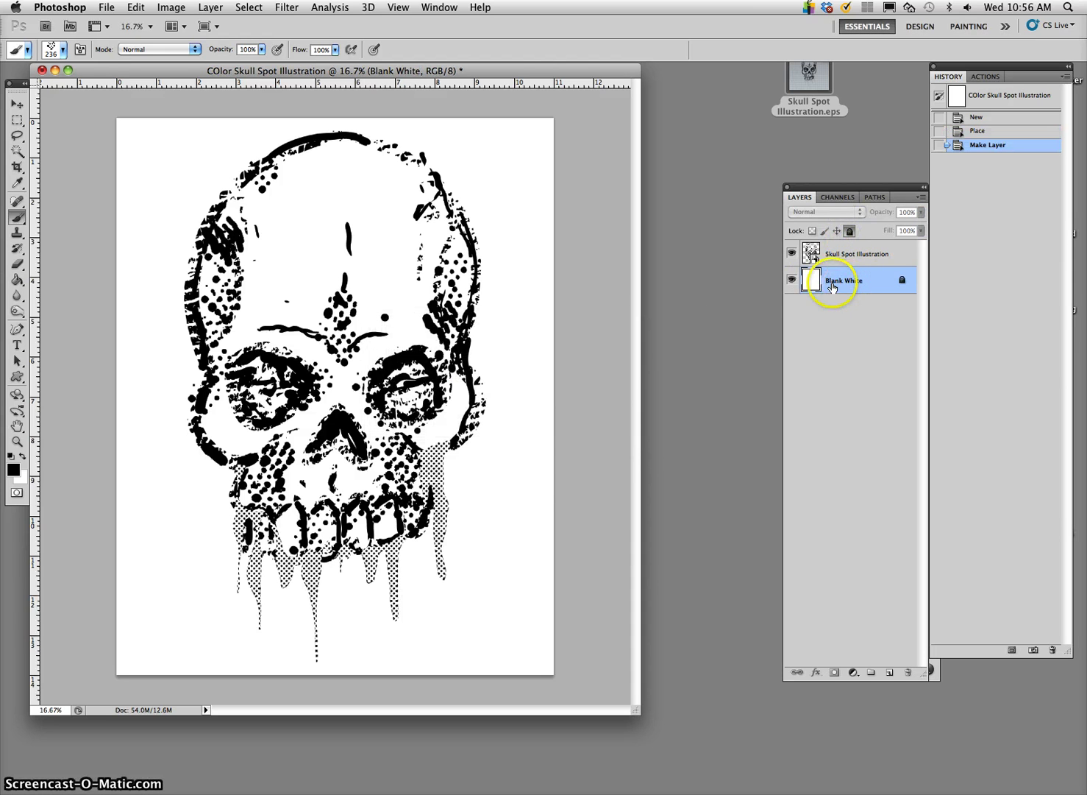
pyautogui.click(792, 280)
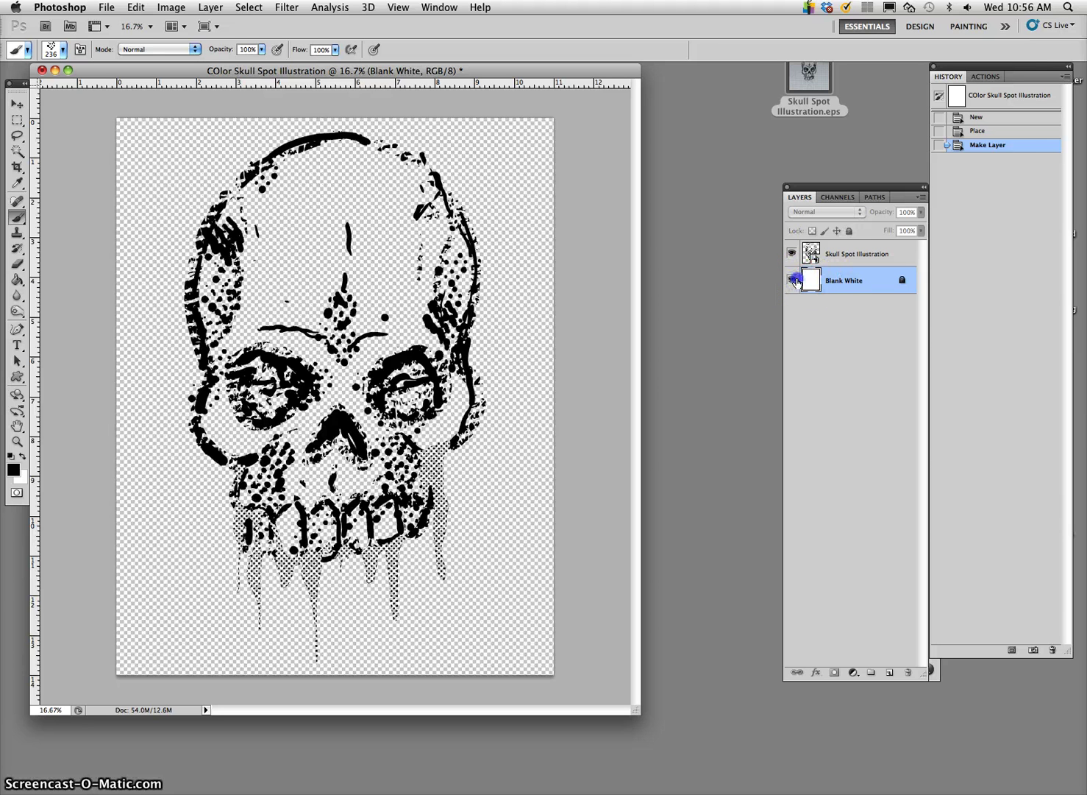
pyautogui.click(793, 279)
pyautogui.click(794, 280)
pyautogui.click(793, 280)
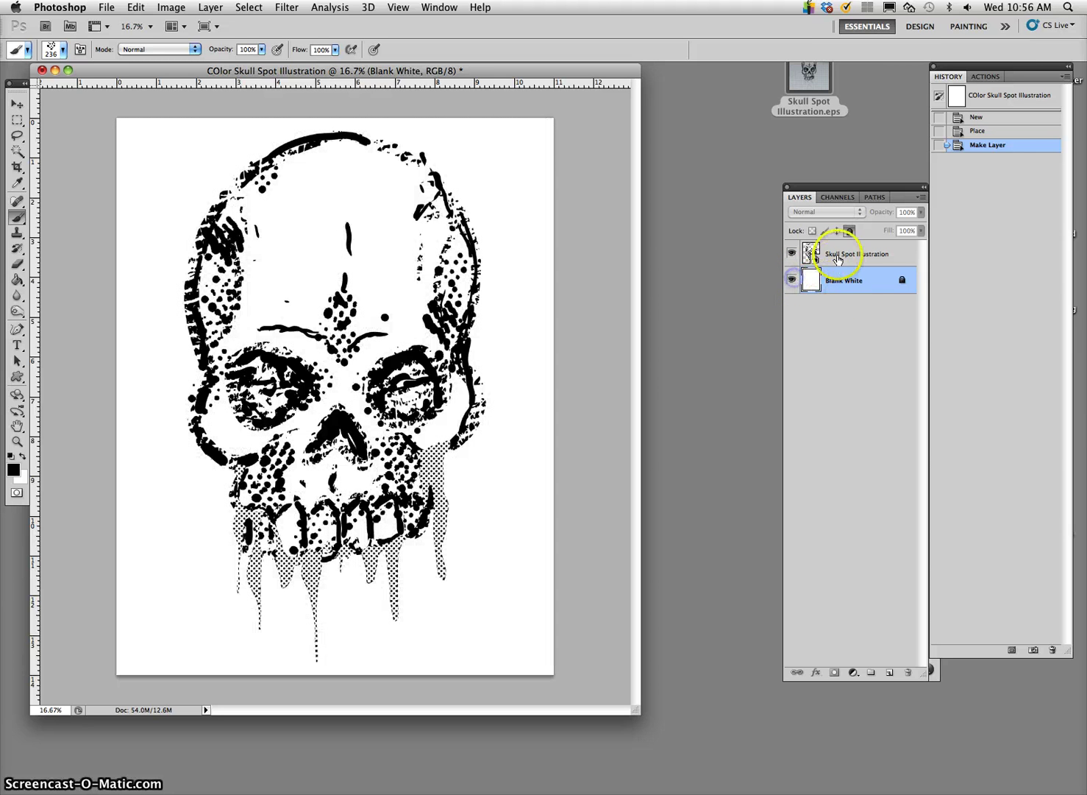
# - Rename the placed skull layer "Black Line Layer" and lock it completely
pyautogui.click(840, 258)
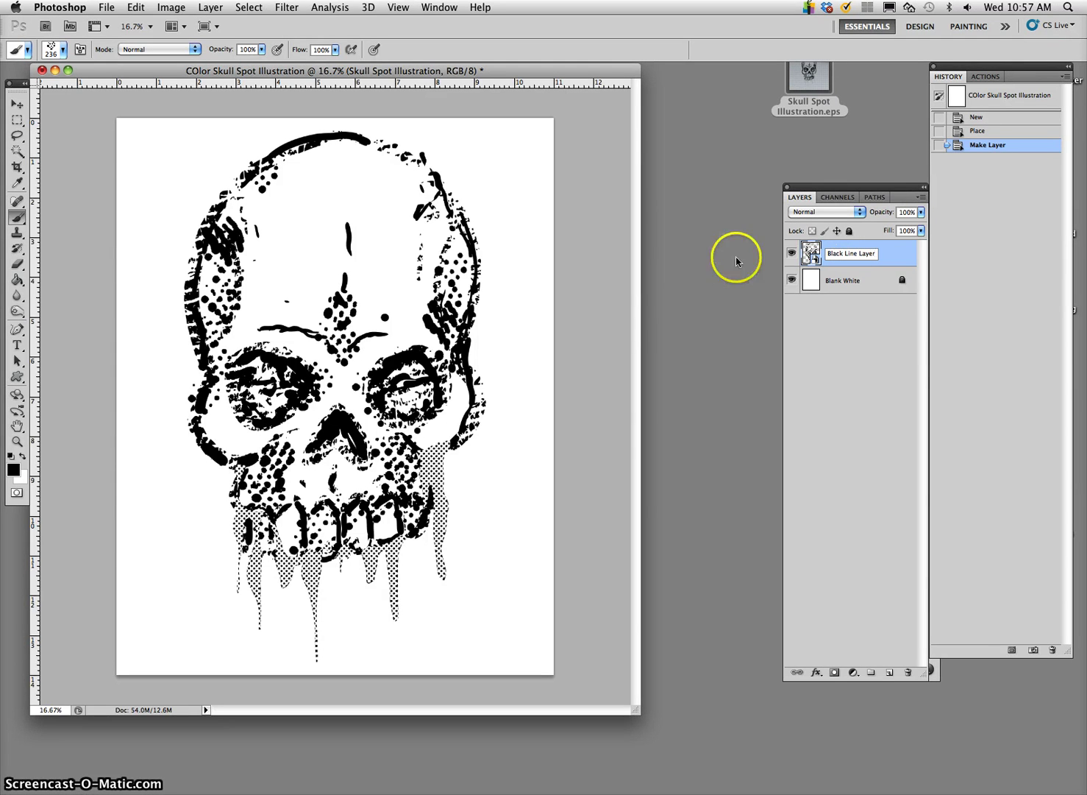
pyautogui.click(858, 249)
pyautogui.click(850, 232)
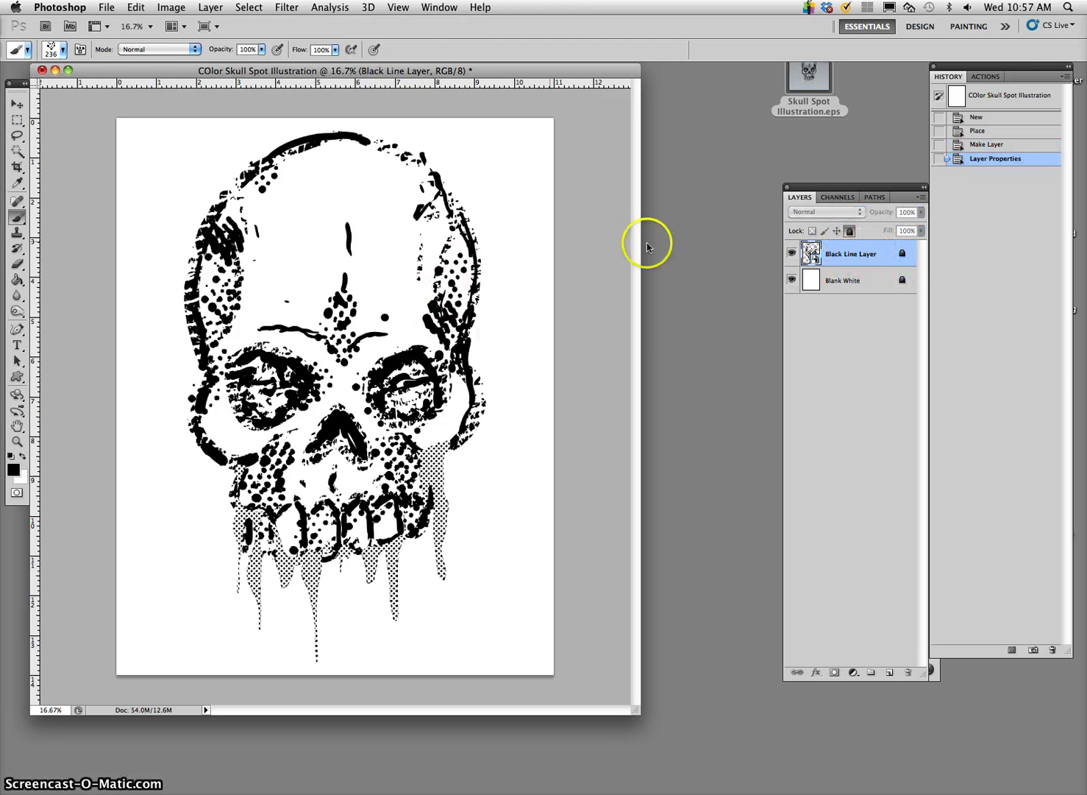
pyautogui.click(848, 232)
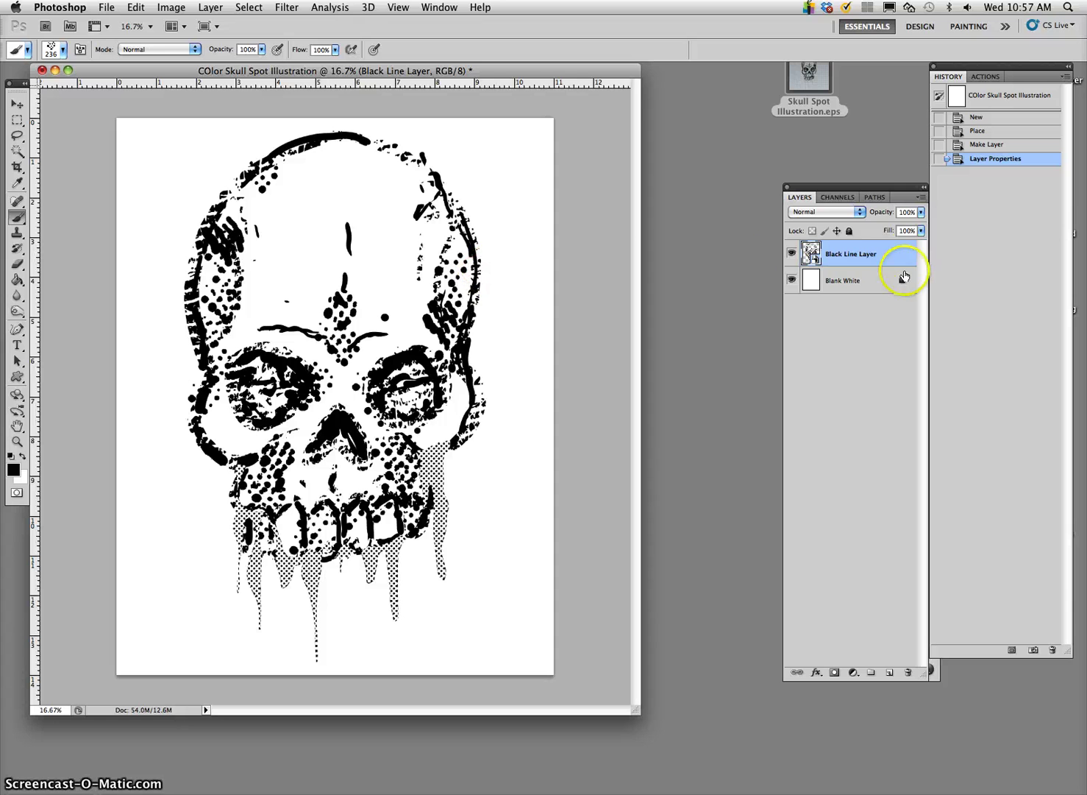
pyautogui.click(850, 232)
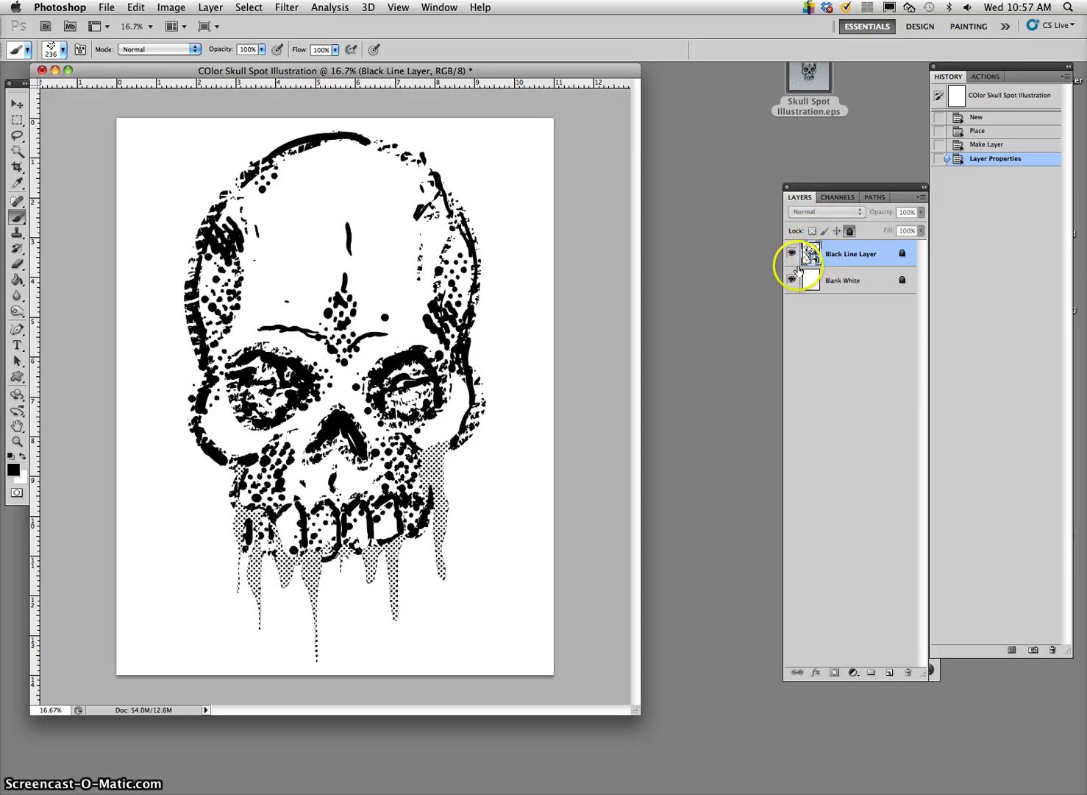
# - Add a new layer between the Blank White and Black Line layers and name it "Flat Color"
pyautogui.click(847, 282)
pyautogui.click(890, 672)
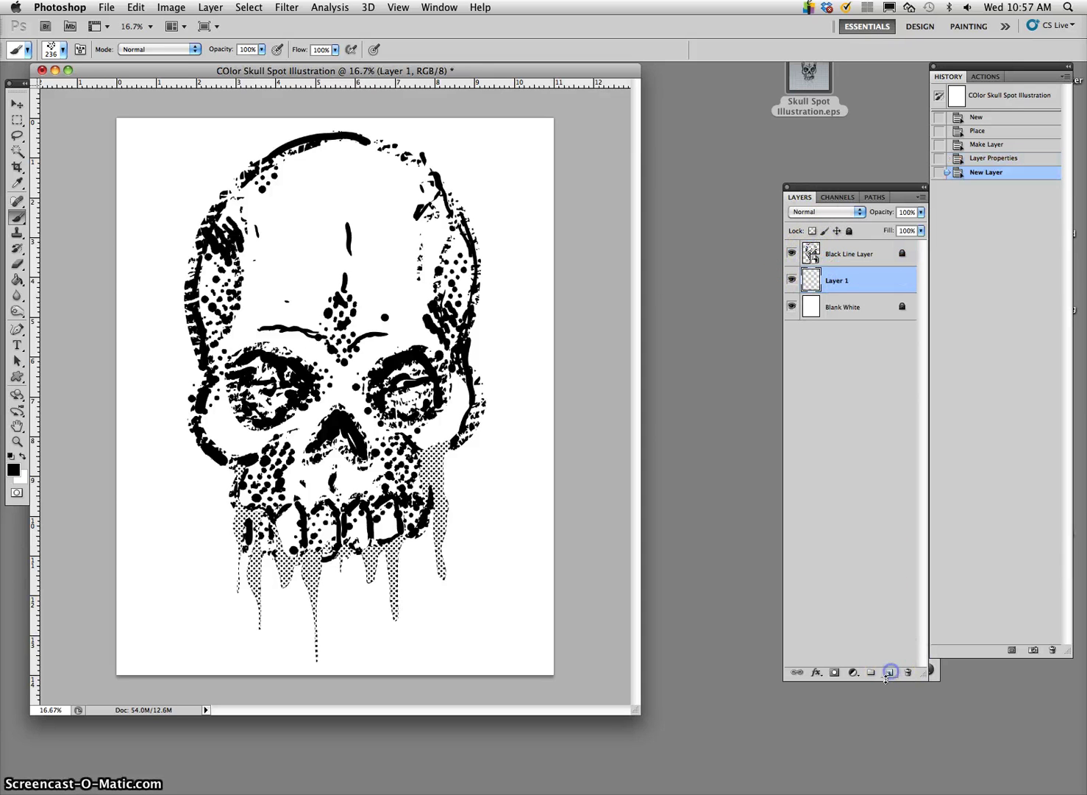
pyautogui.doubleClick(837, 279)
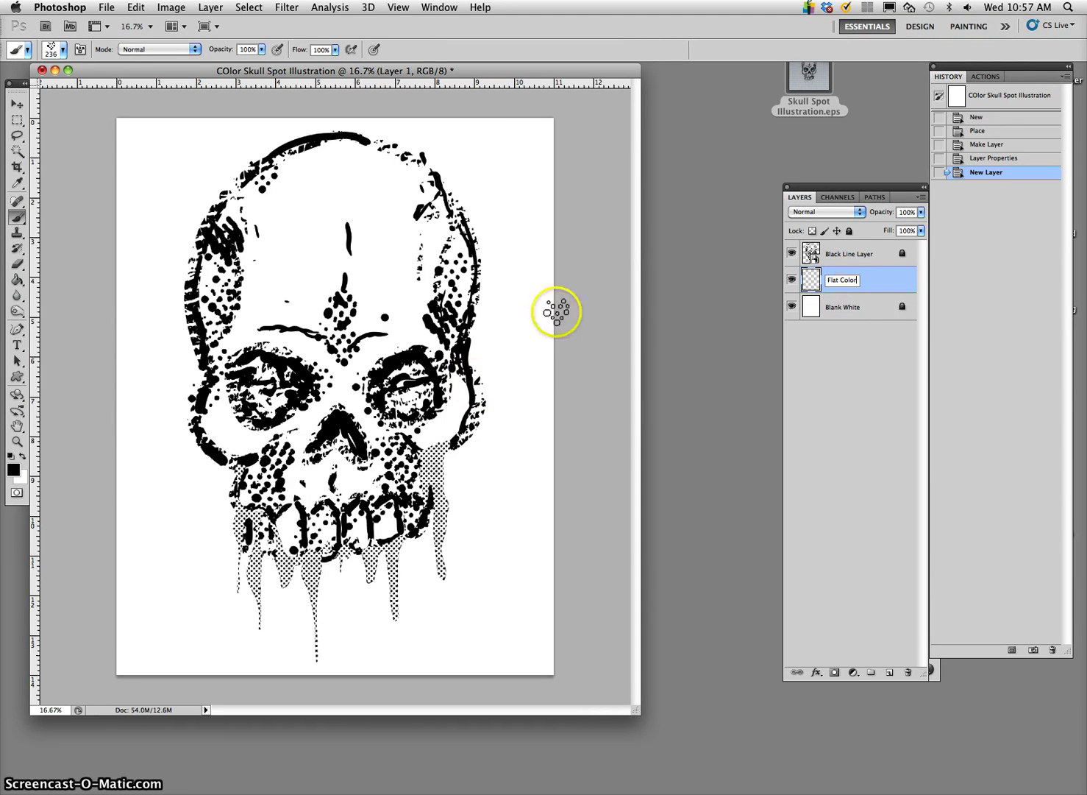
pyautogui.press('Return')
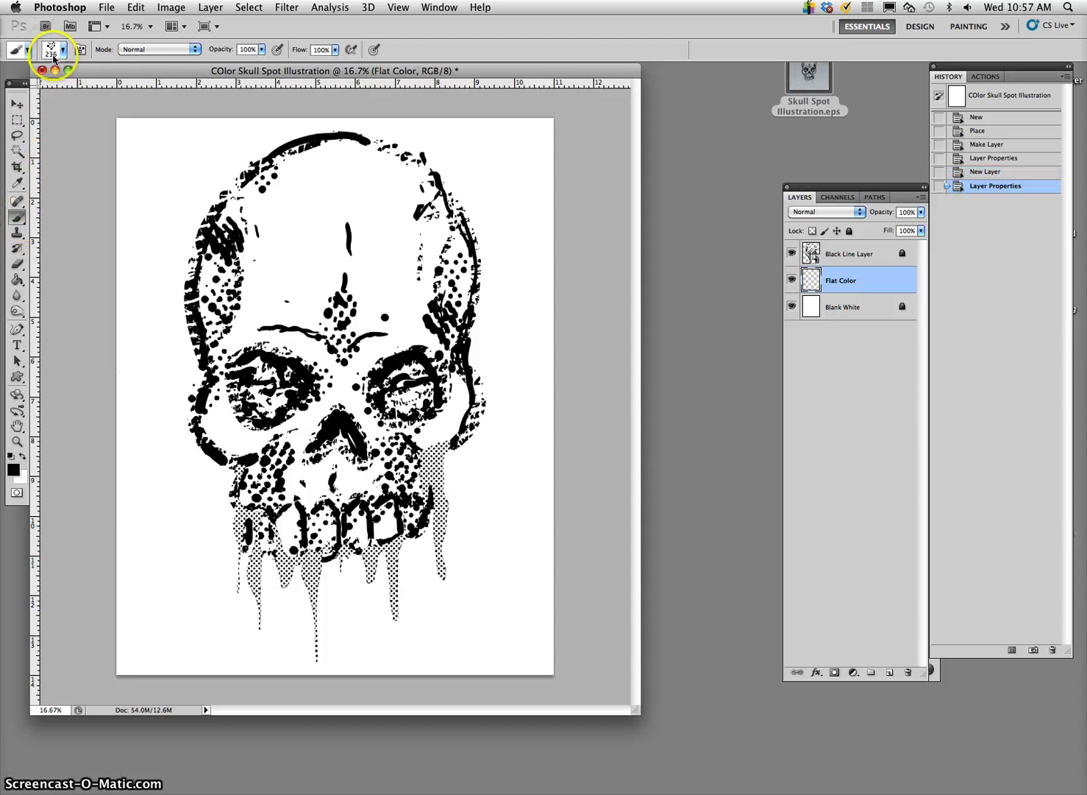
# - Trace a freehand Lasso selection around the skull's outline, following the cranium, cheekbones, jaw and lower edge of the teeth
pyautogui.click(17, 135)
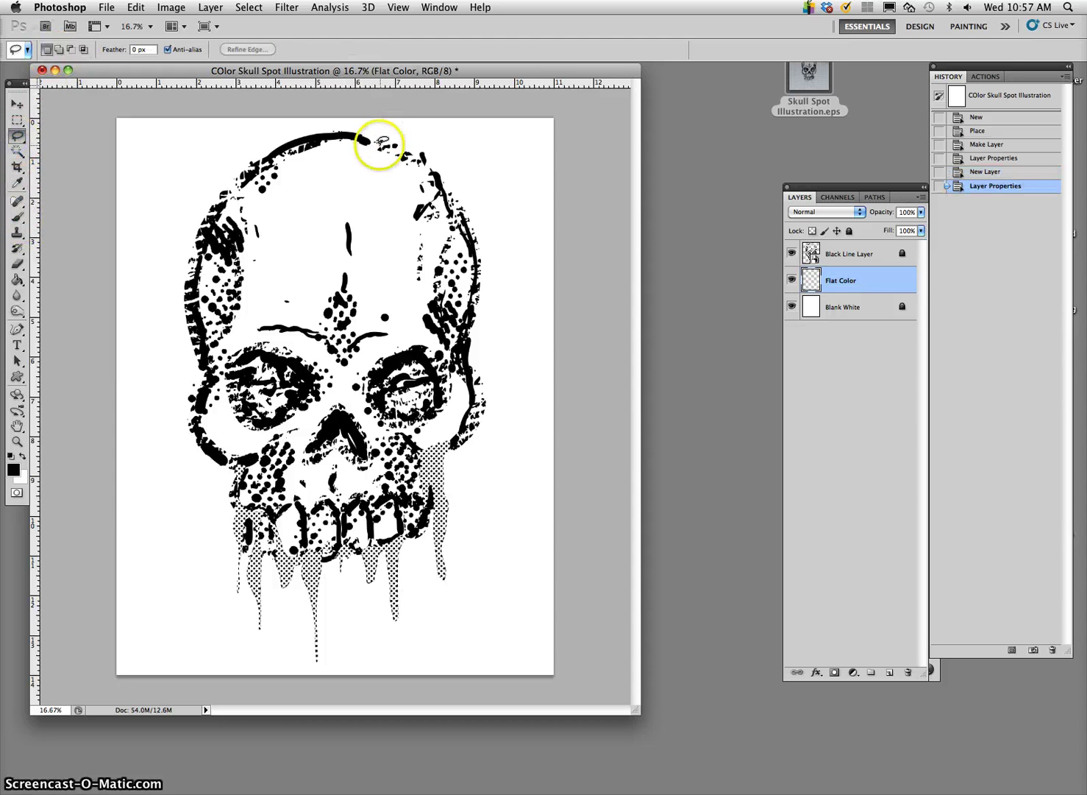
pyautogui.moveTo(331, 137); pyautogui.dragTo(276, 155)
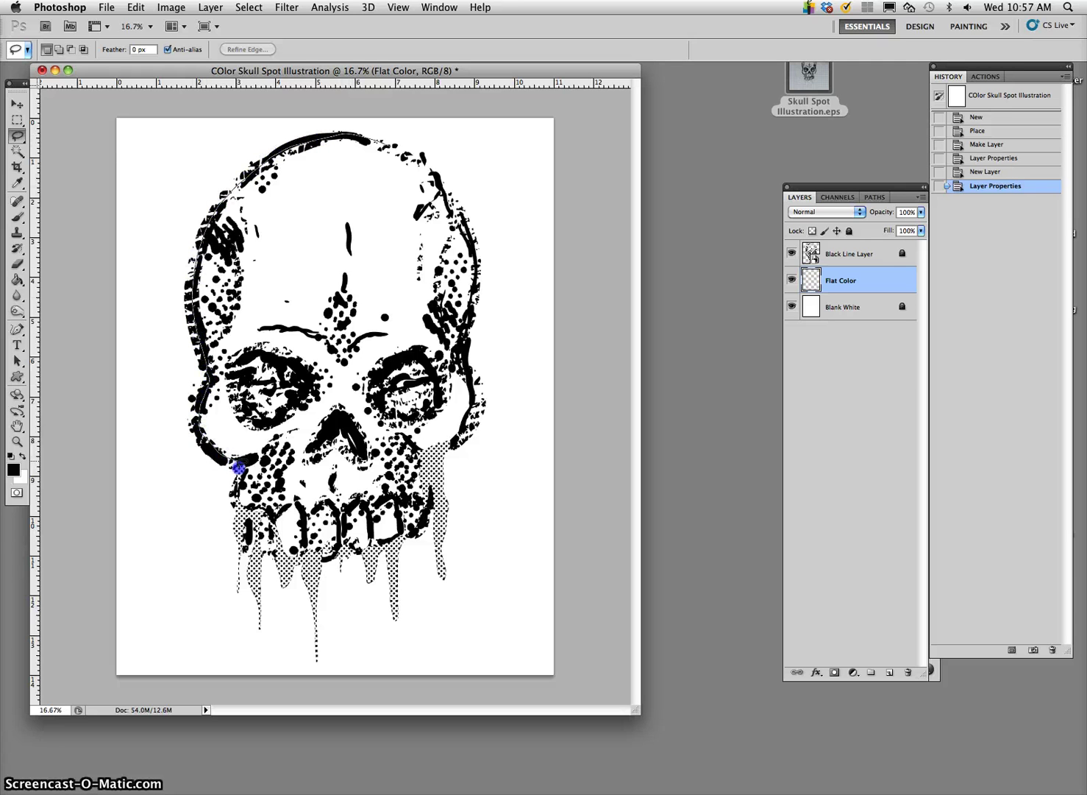
pyautogui.moveTo(240, 473); pyautogui.dragTo(237, 497)
pyautogui.moveTo(254, 552); pyautogui.dragTo(258, 549)
pyautogui.moveTo(377, 540); pyautogui.dragTo(396, 531)
pyautogui.moveTo(473, 376); pyautogui.dragTo(462, 357)
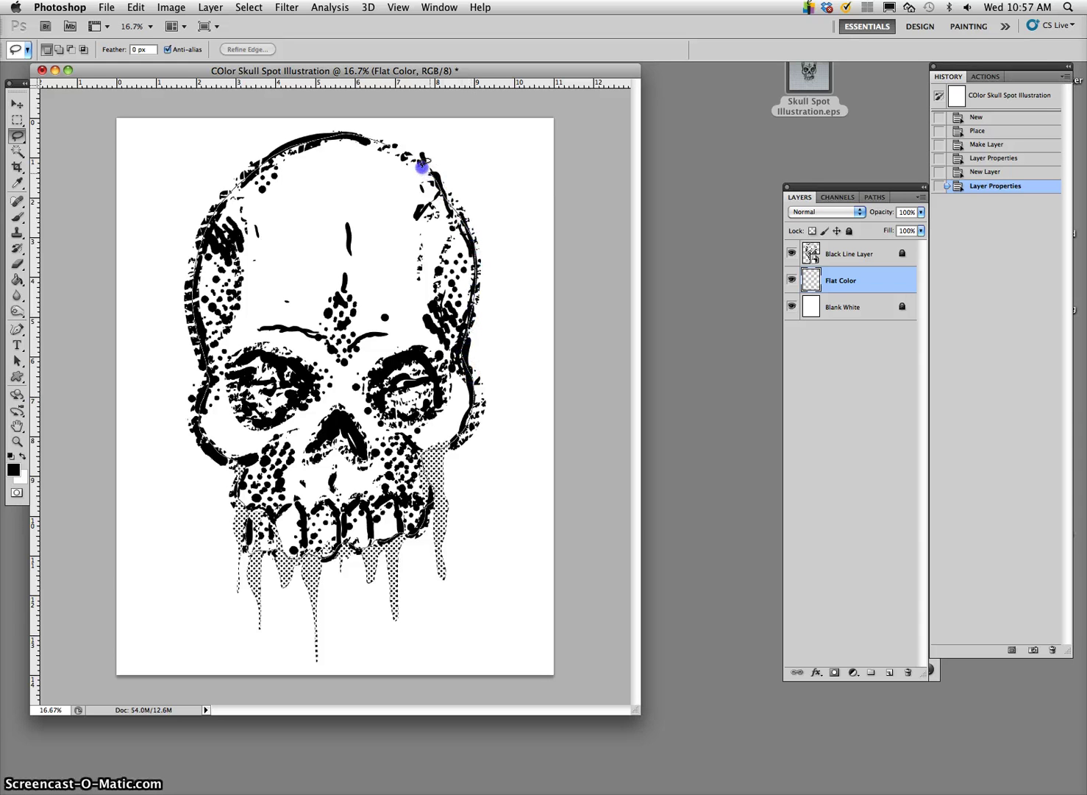
pyautogui.moveTo(390, 144); pyautogui.dragTo(379, 140)
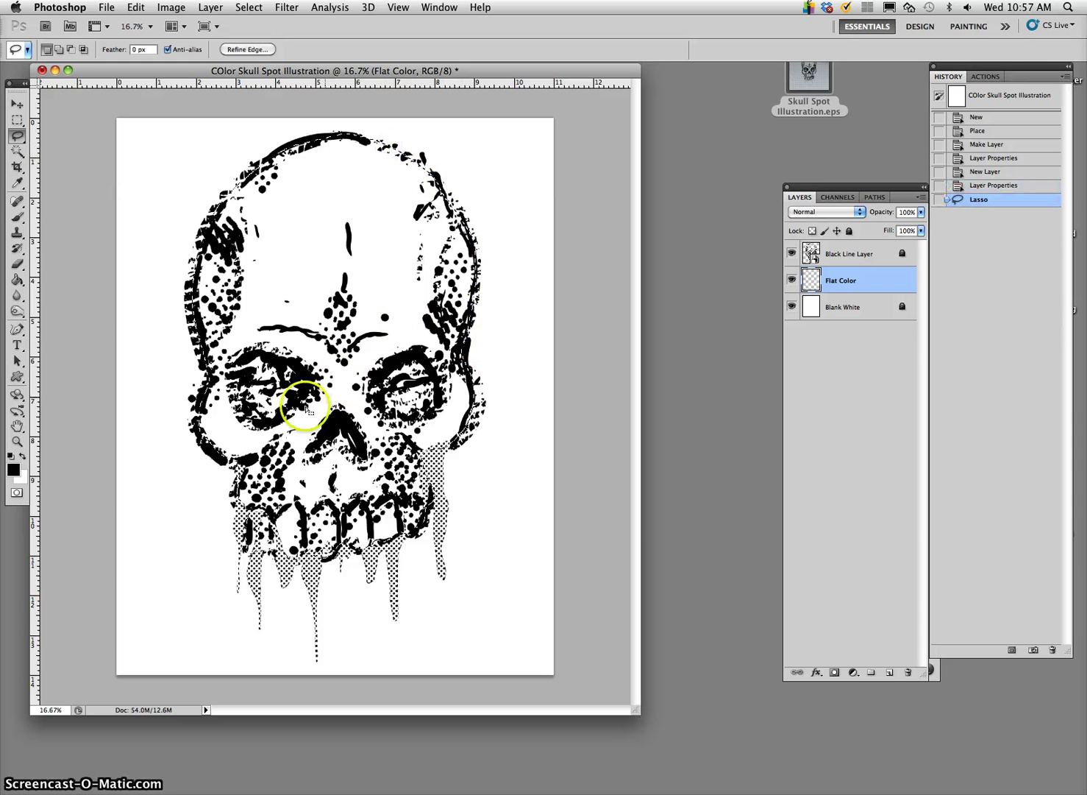
# - Set the foreground color to a muted gray-green, adc4be, in the Color Picker
pyautogui.click(13, 468)
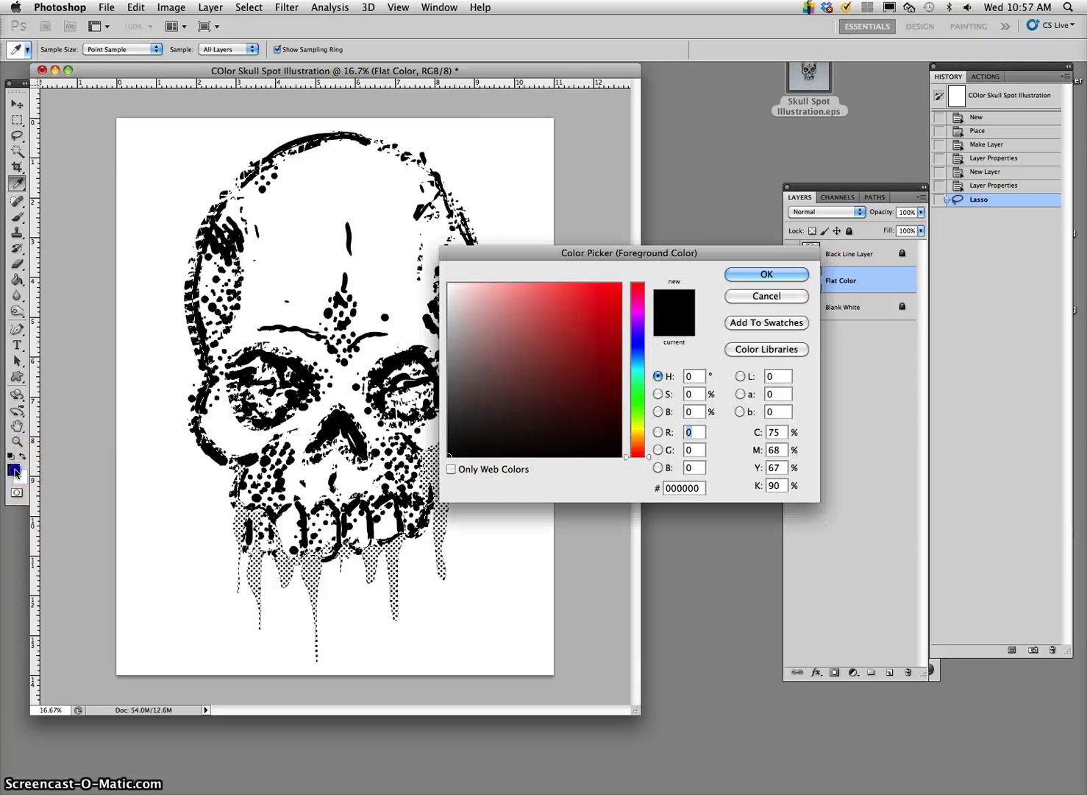
pyautogui.click(476, 368)
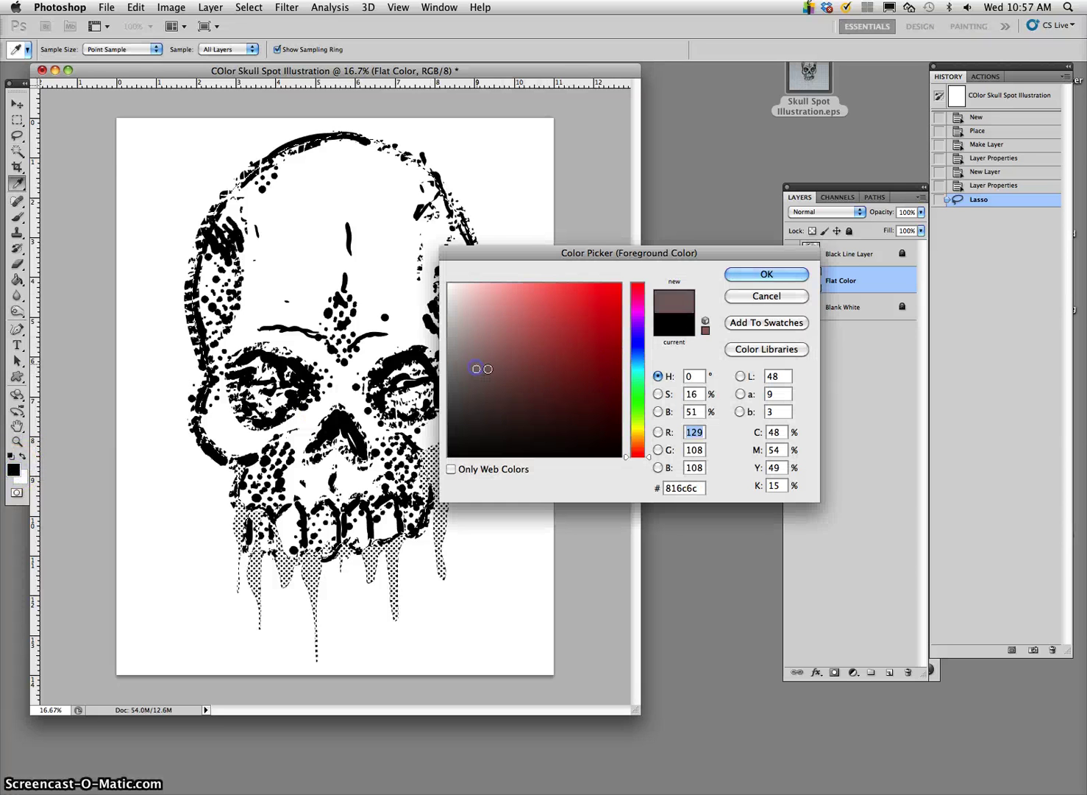
pyautogui.click(635, 440)
pyautogui.moveTo(634, 440); pyautogui.dragTo(635, 428)
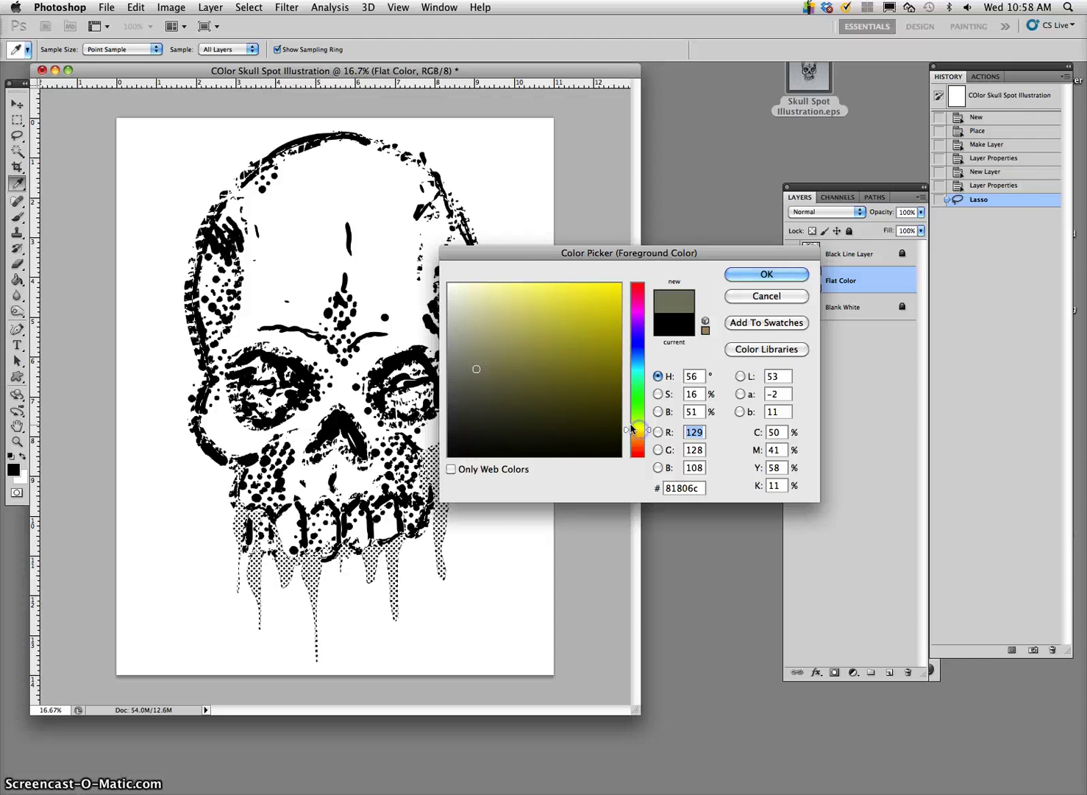
pyautogui.moveTo(483, 342)
pyautogui.mouseDown()
pyautogui.moveTo(468, 308)
pyautogui.moveTo(465, 317)
pyautogui.mouseUp()
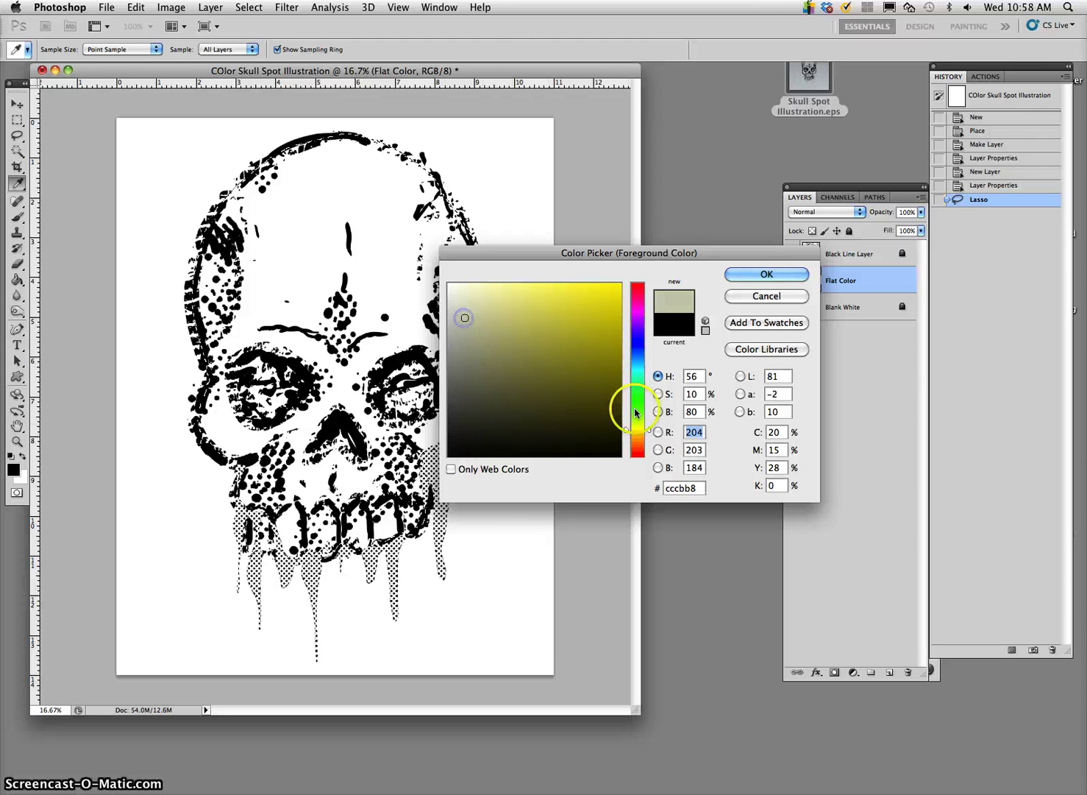
pyautogui.click(637, 416)
pyautogui.click(638, 407)
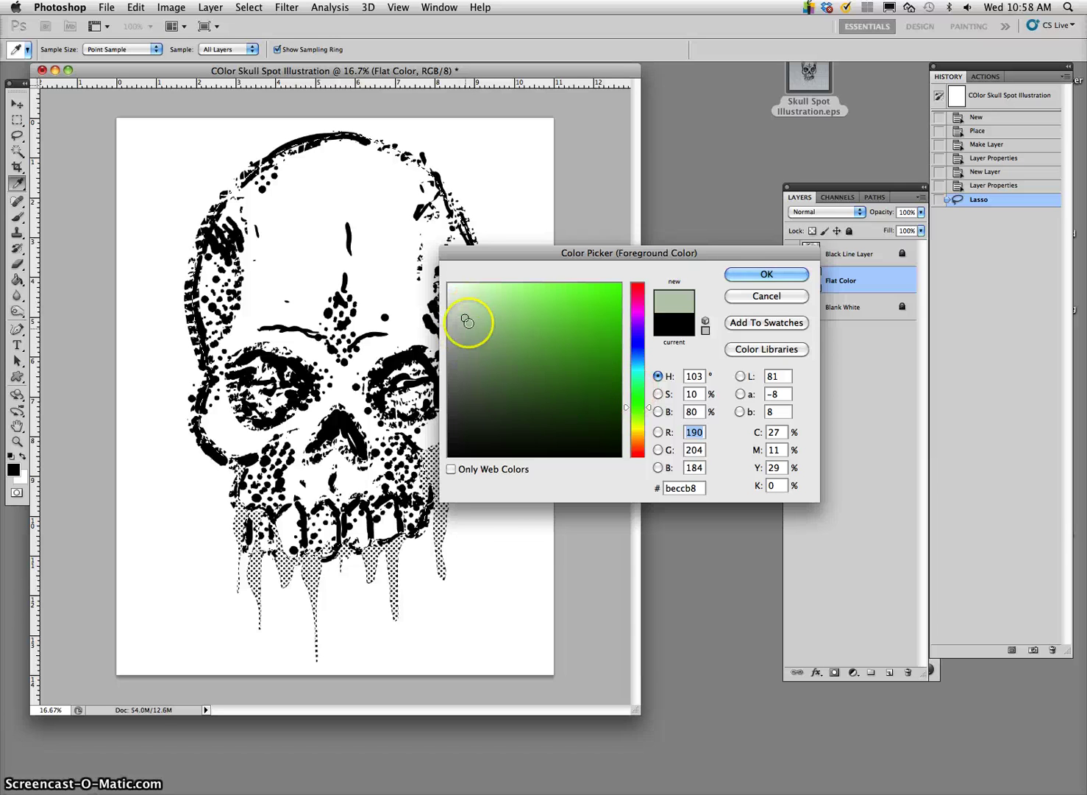
pyautogui.click(633, 372)
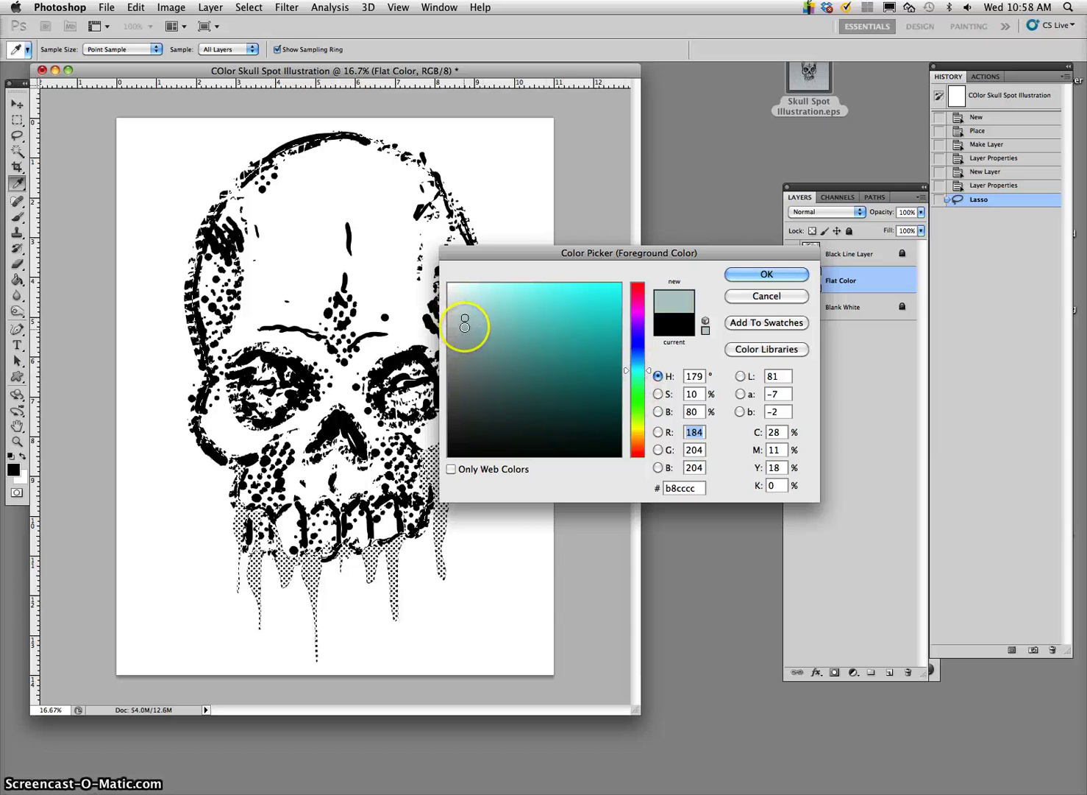
pyautogui.moveTo(468, 319); pyautogui.dragTo(468, 334)
pyautogui.click(626, 375)
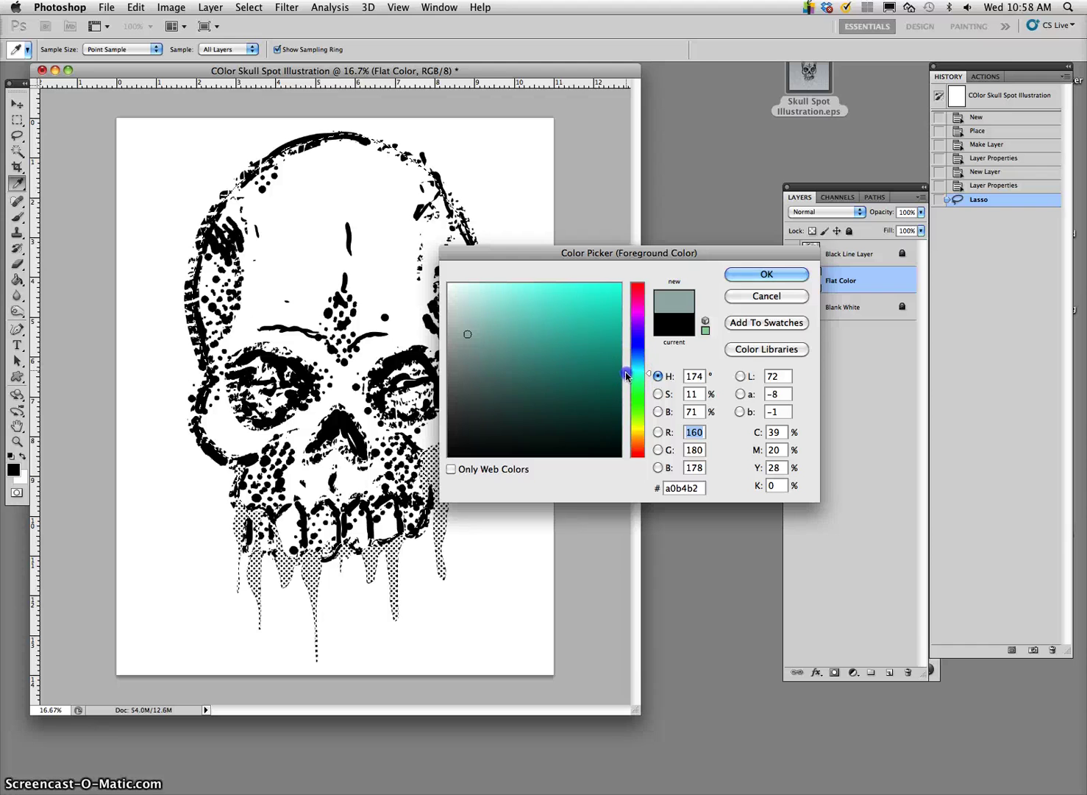
pyautogui.click(472, 319)
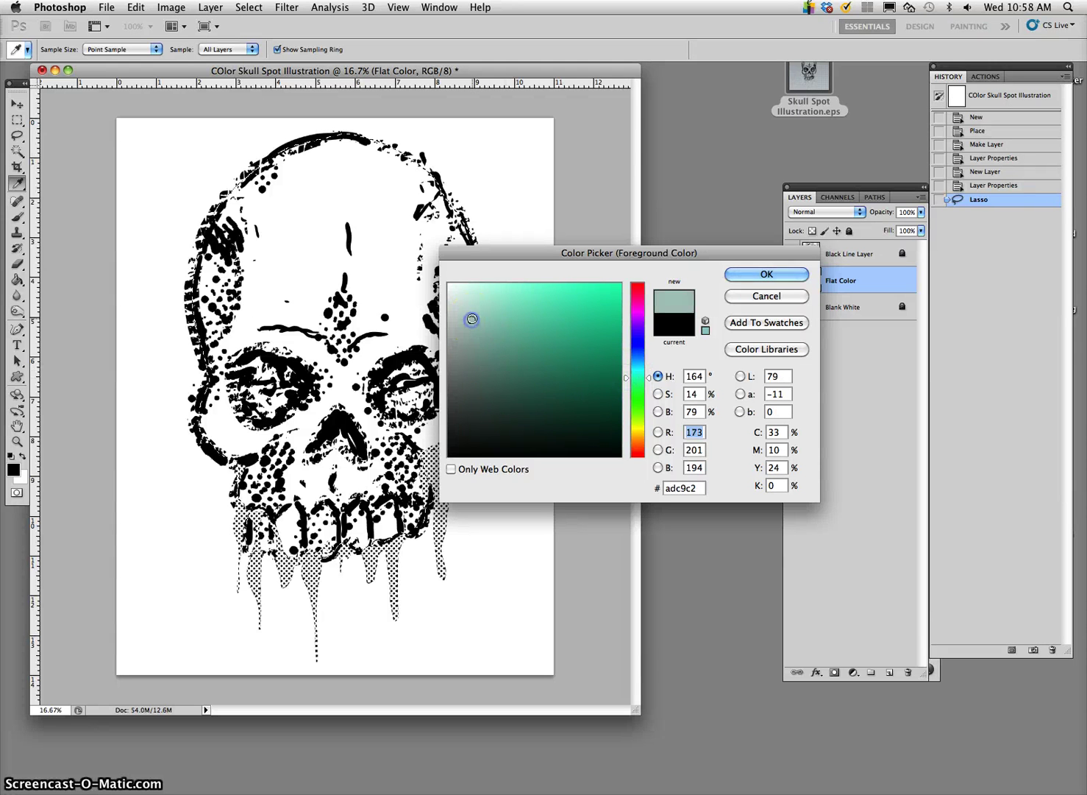
pyautogui.click(755, 274)
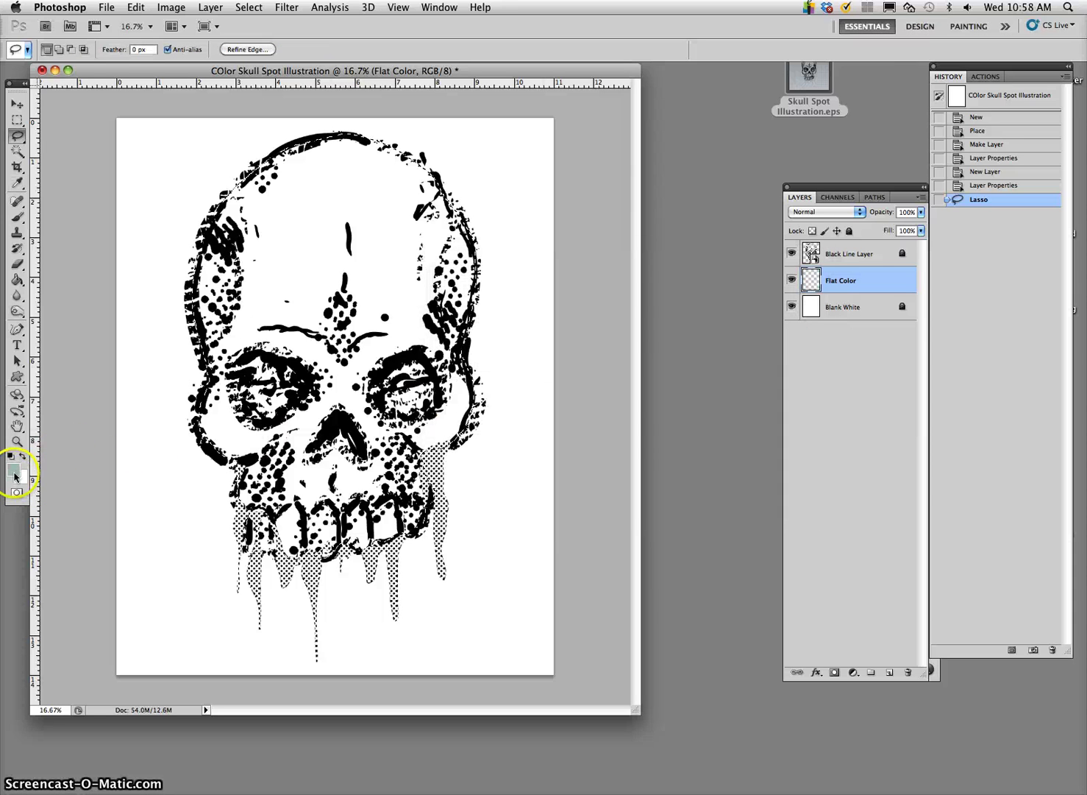
# - Fill the skull selection on the Flat Color layer with the gray-green using the Paint Bucket, and deselect
pyautogui.click(17, 280)
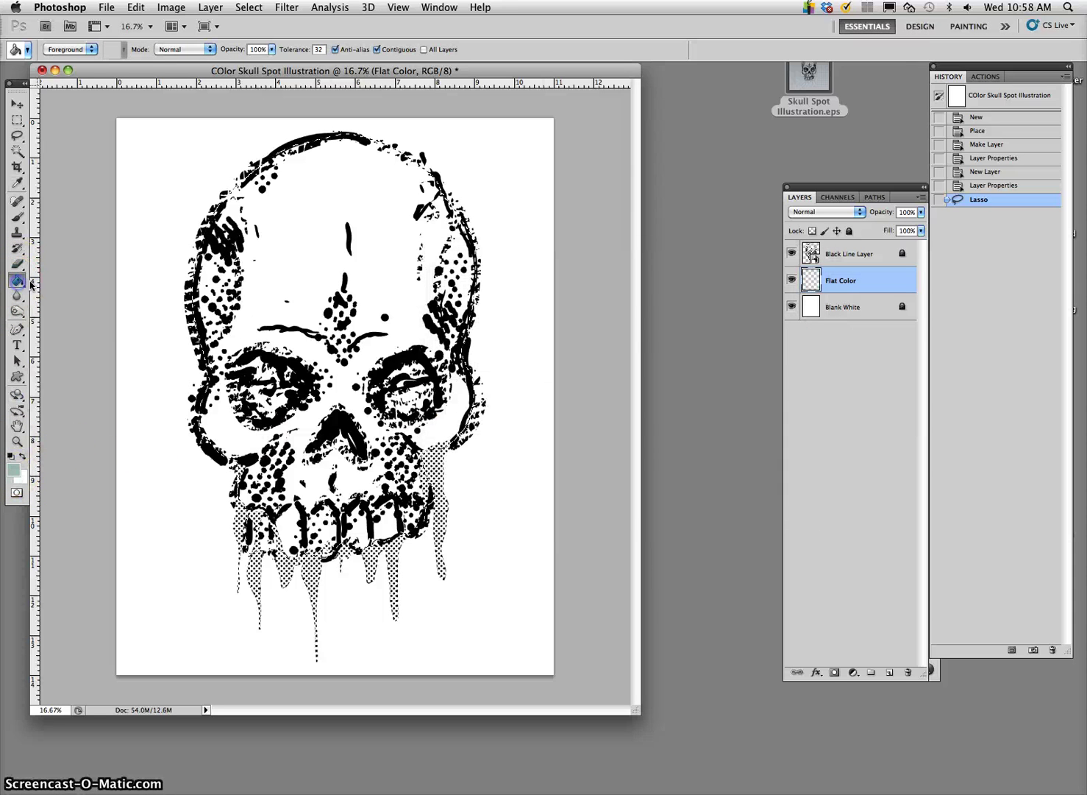
pyautogui.click(310, 229)
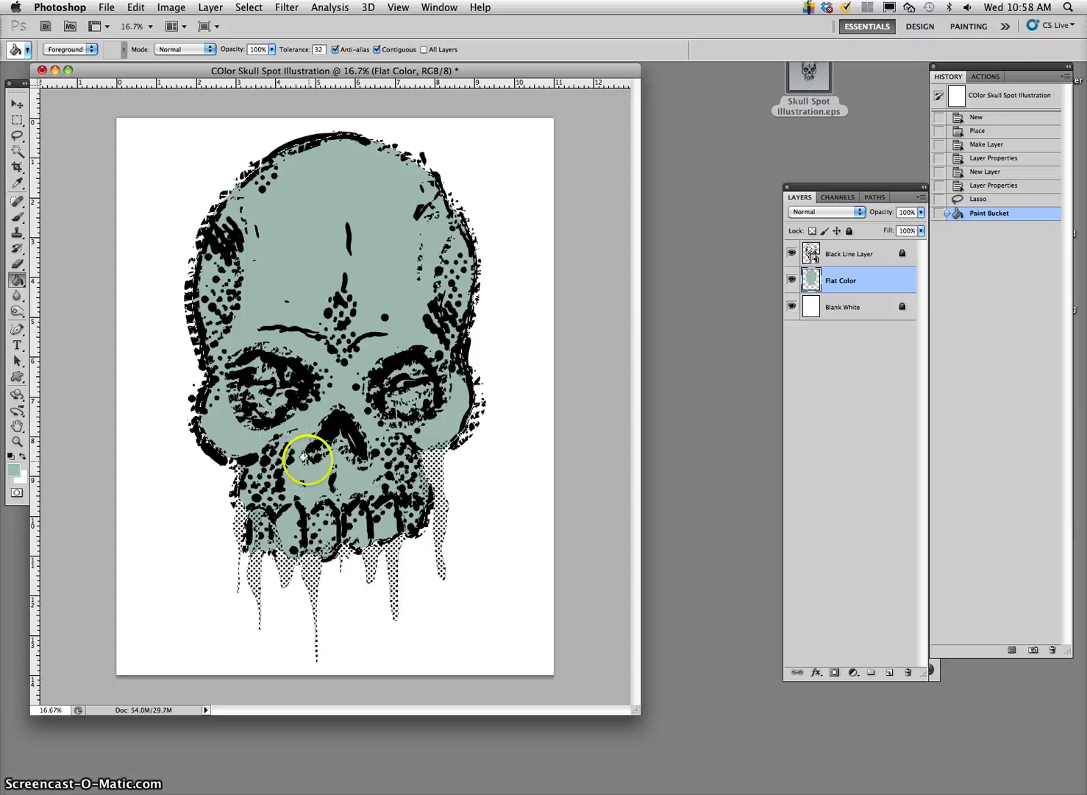
pyautogui.click(16, 135)
pyautogui.click(151, 174)
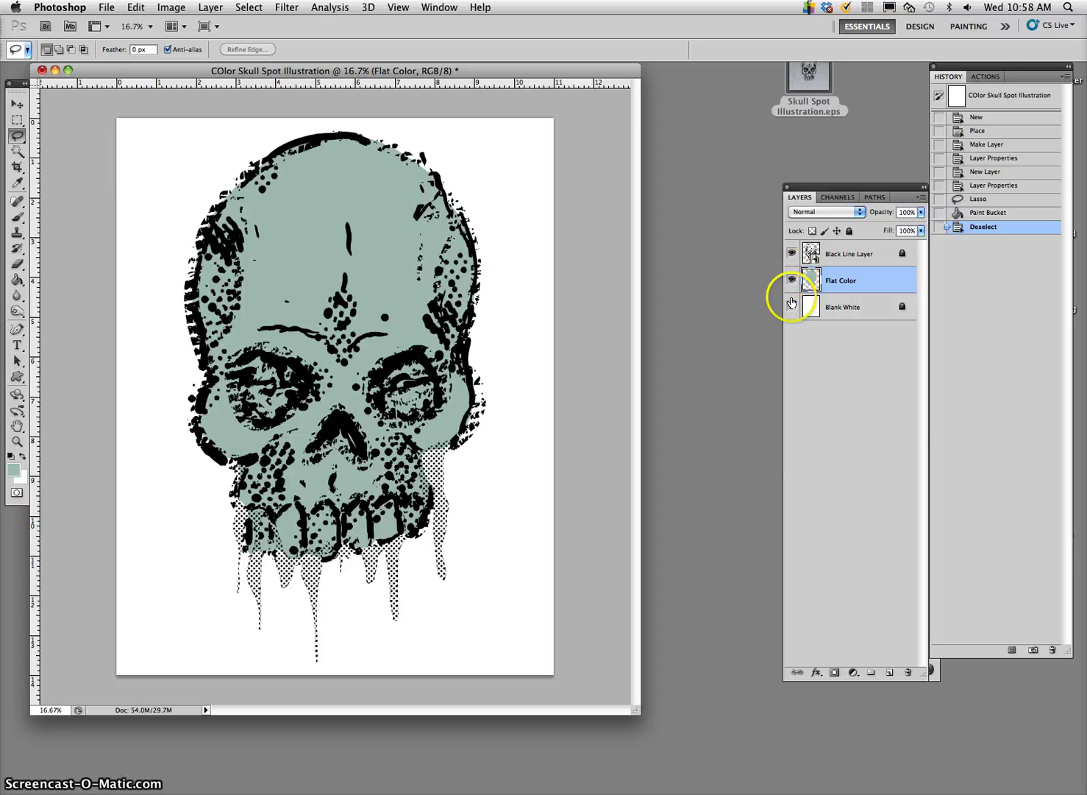
# - Toggle the visibility of the Flat Color and Black Line layers to examine the flat fill beneath the line art
pyautogui.click(793, 280)
pyautogui.click(793, 281)
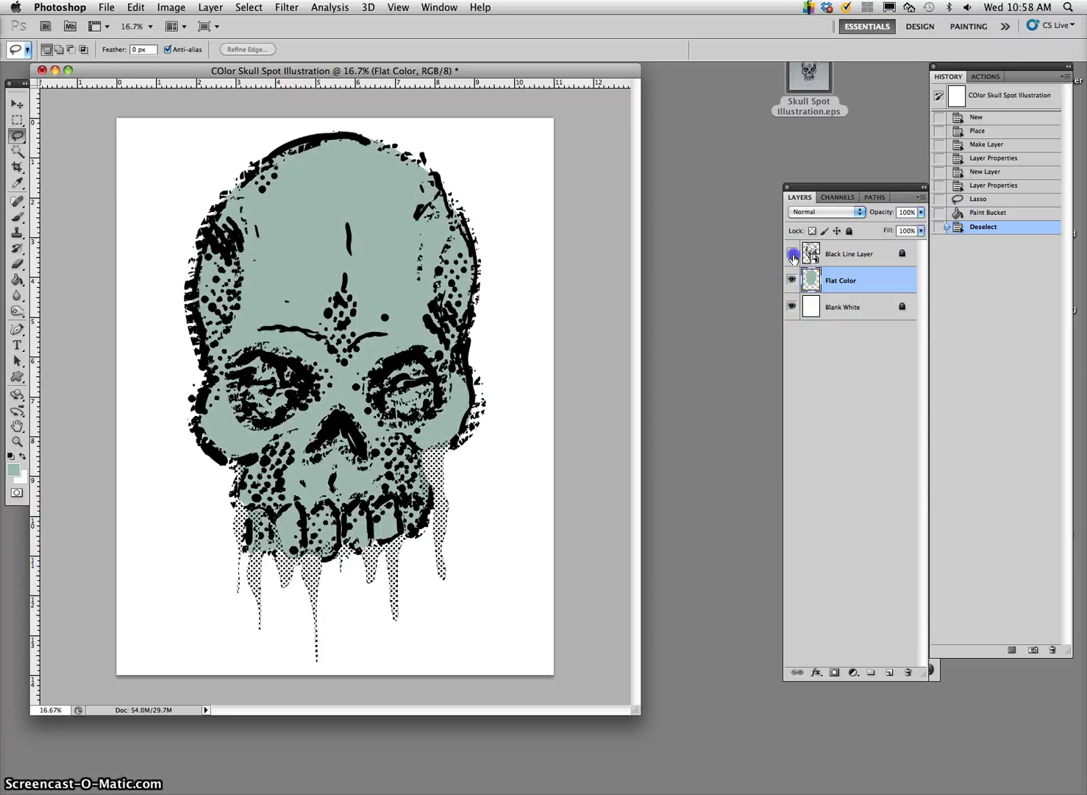
pyautogui.click(792, 253)
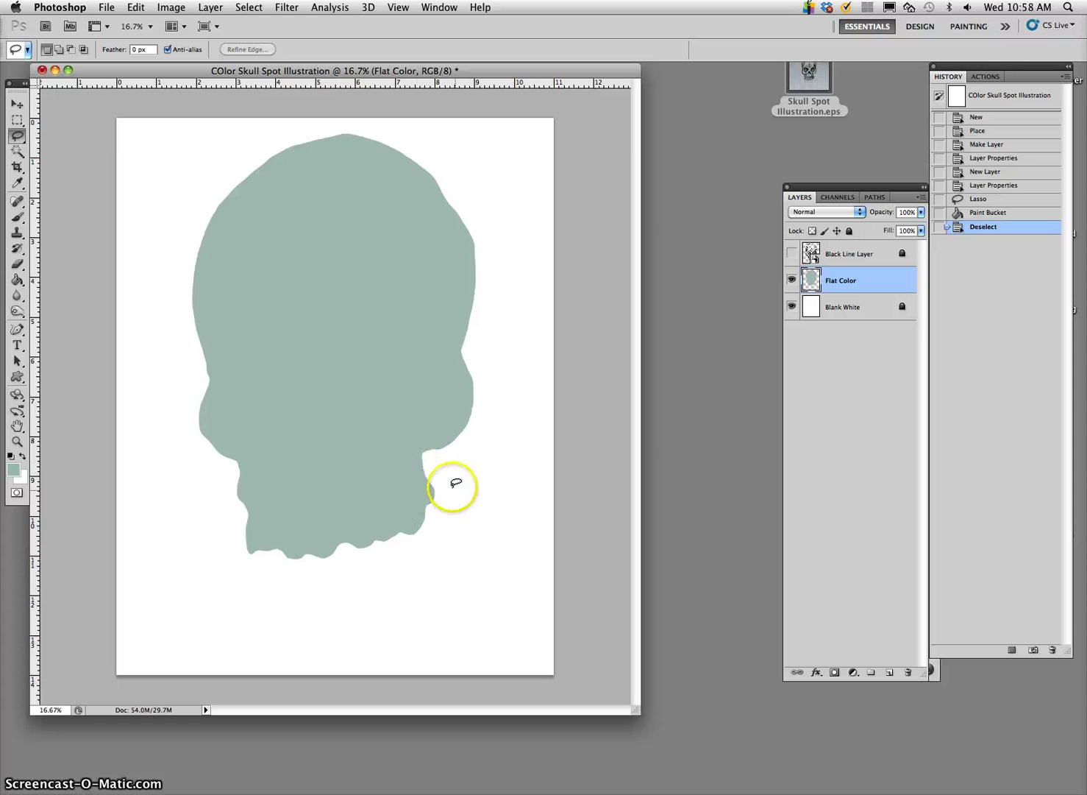
pyautogui.click(793, 253)
pyautogui.click(794, 252)
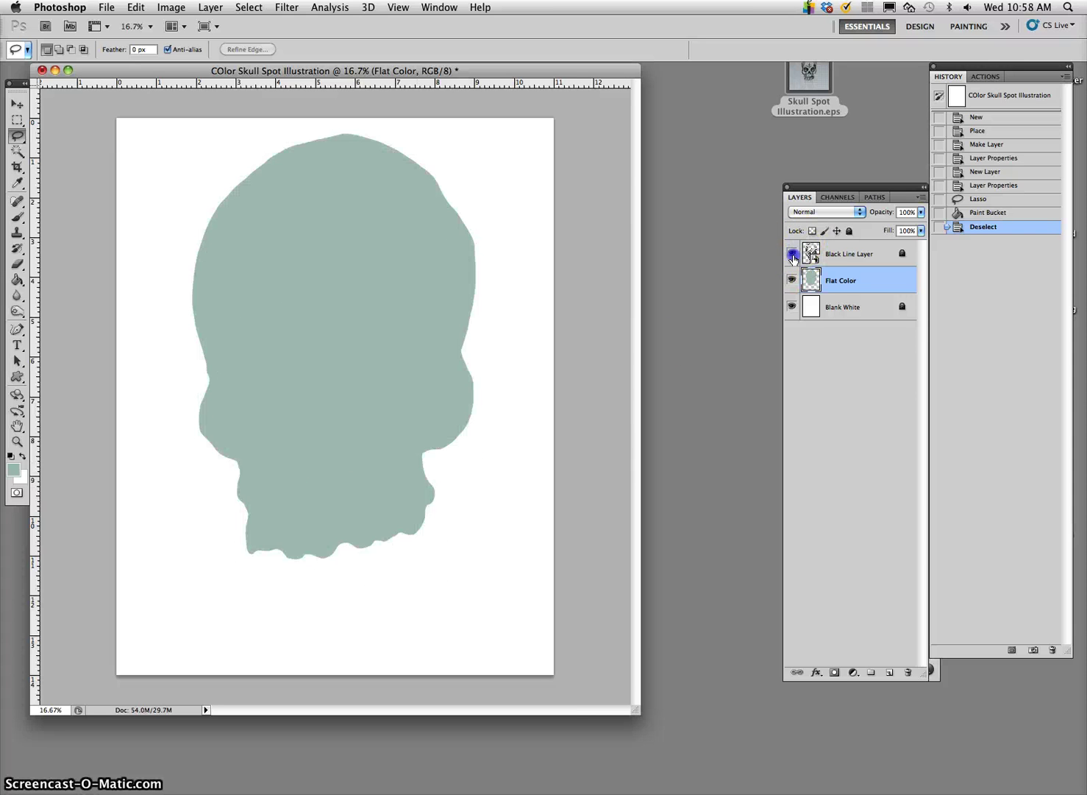
pyautogui.click(794, 253)
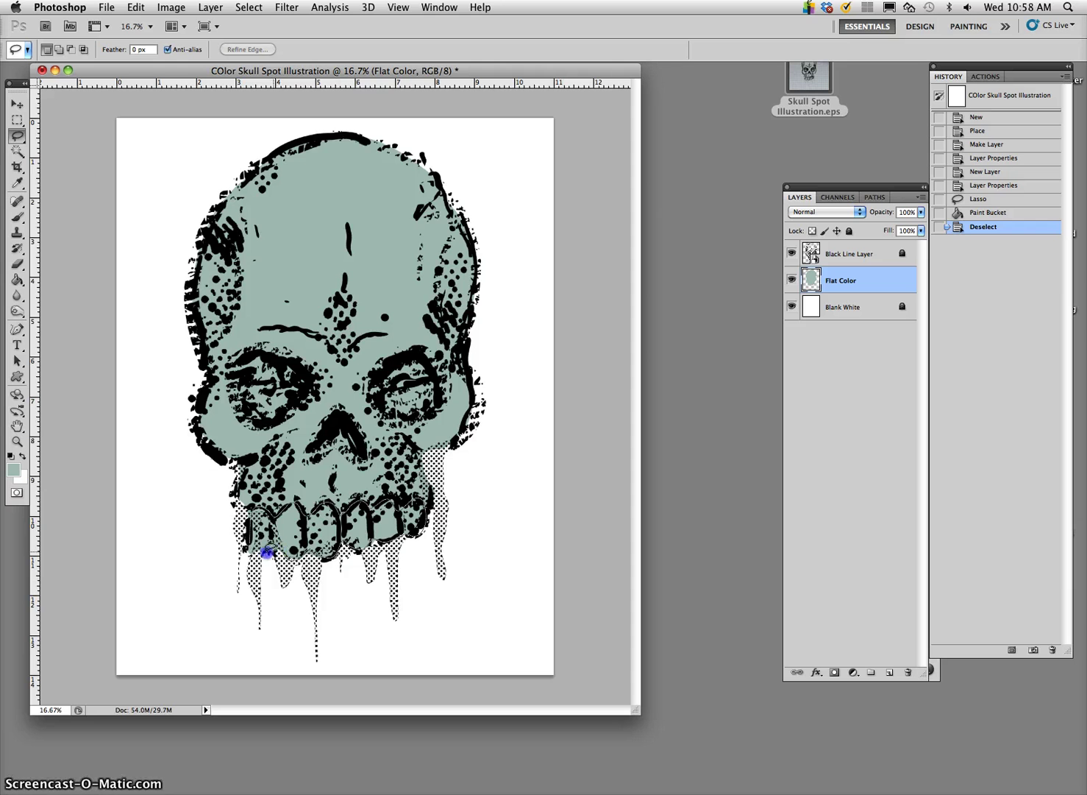
# - Trace a Lasso selection around the row of teeth and set the foreground color to pale green, d2e7cf
pyautogui.moveTo(250, 511); pyautogui.dragTo(248, 515)
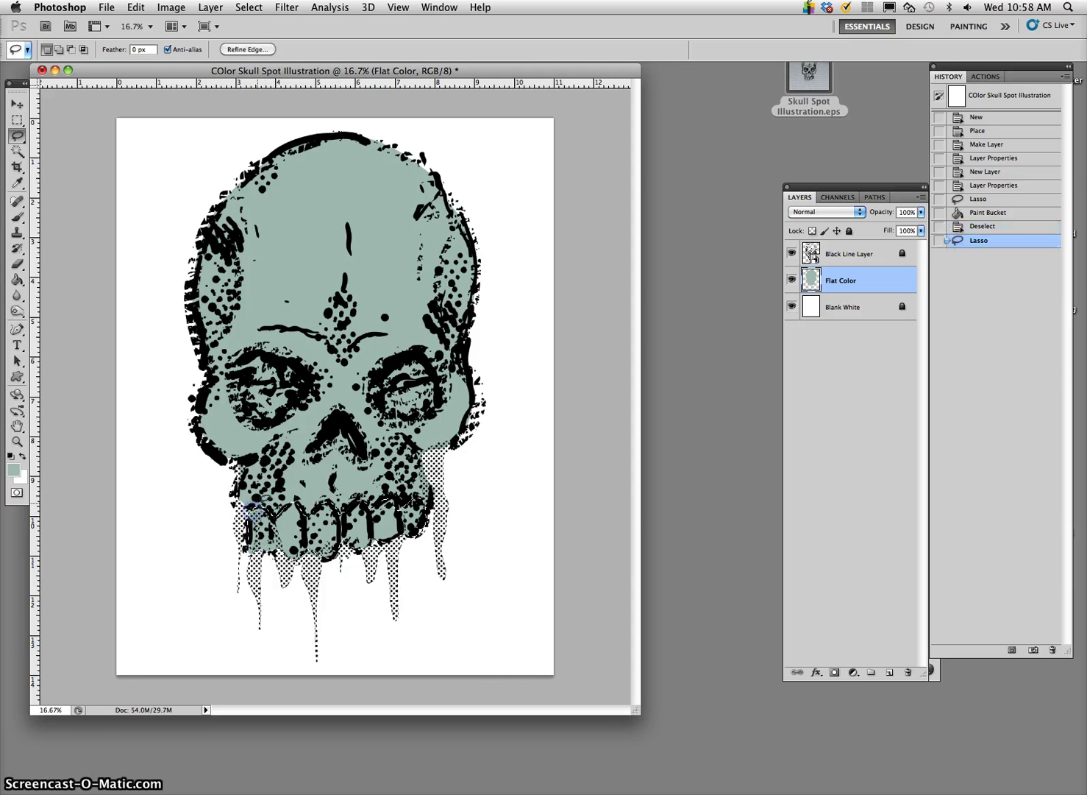
pyautogui.click(13, 468)
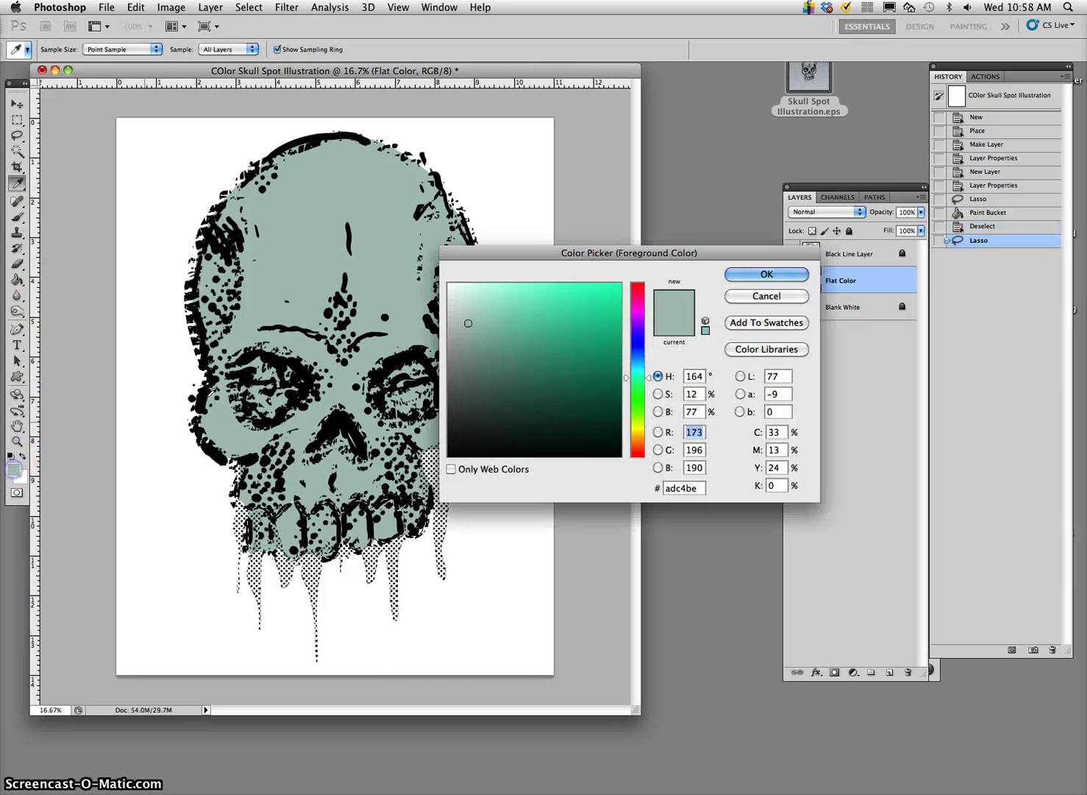
pyautogui.moveTo(628, 394); pyautogui.dragTo(626, 403)
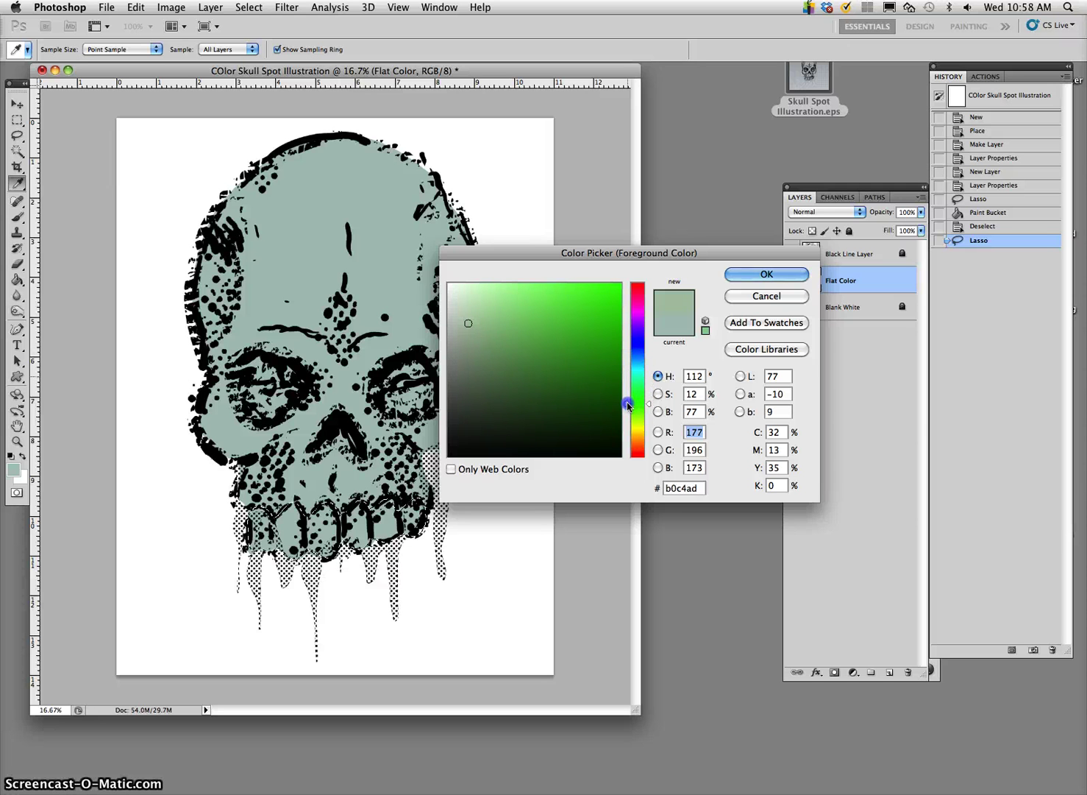
pyautogui.moveTo(469, 316); pyautogui.dragTo(466, 301)
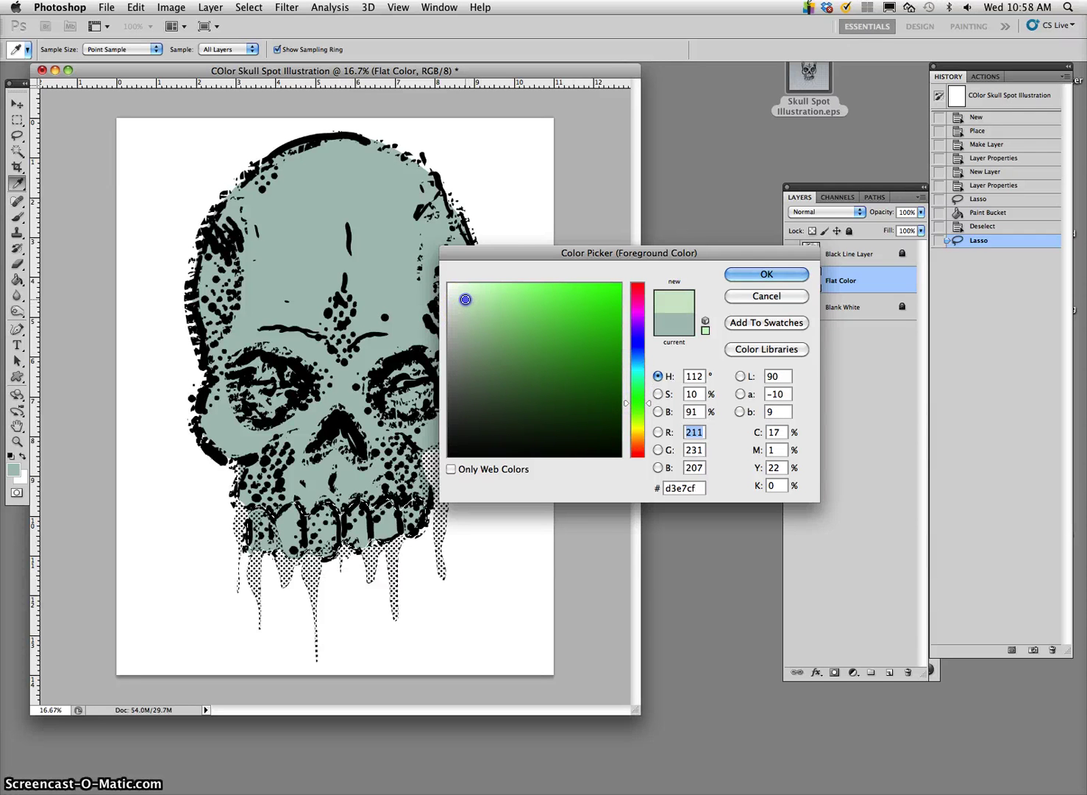
pyautogui.click(745, 274)
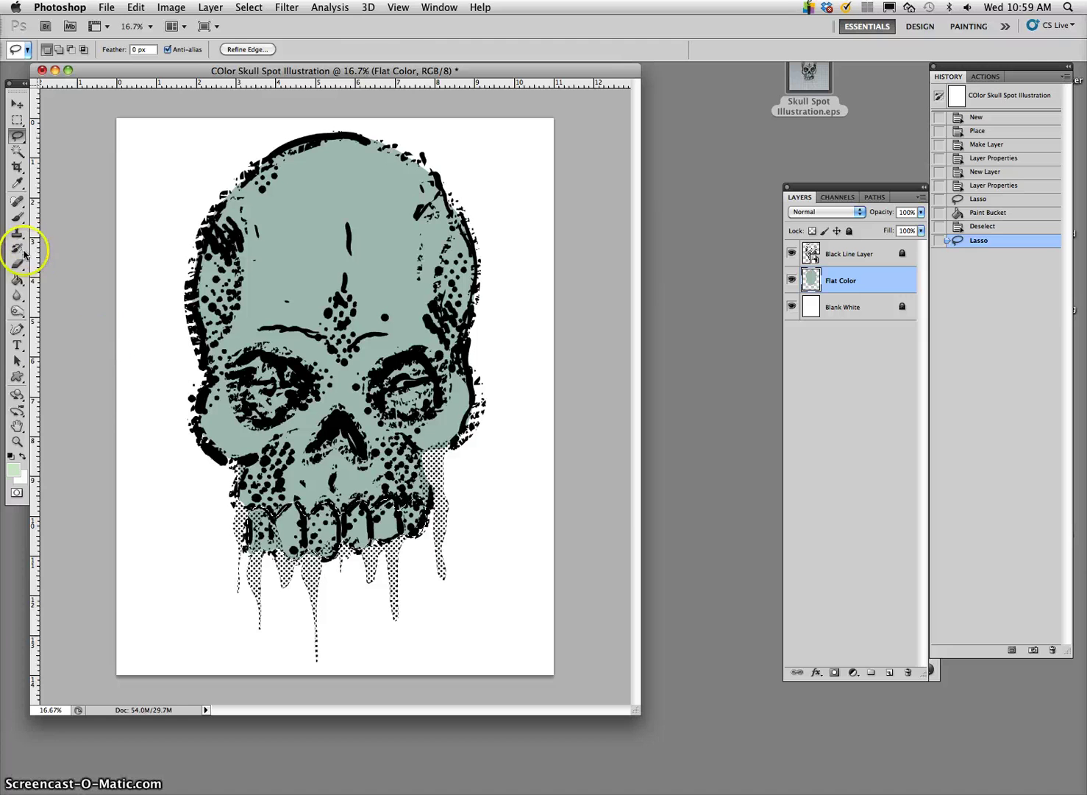
# - Fill the selected teeth with the pale green using the Paint Bucket, and deselect
pyautogui.click(17, 280)
pyautogui.click(266, 518)
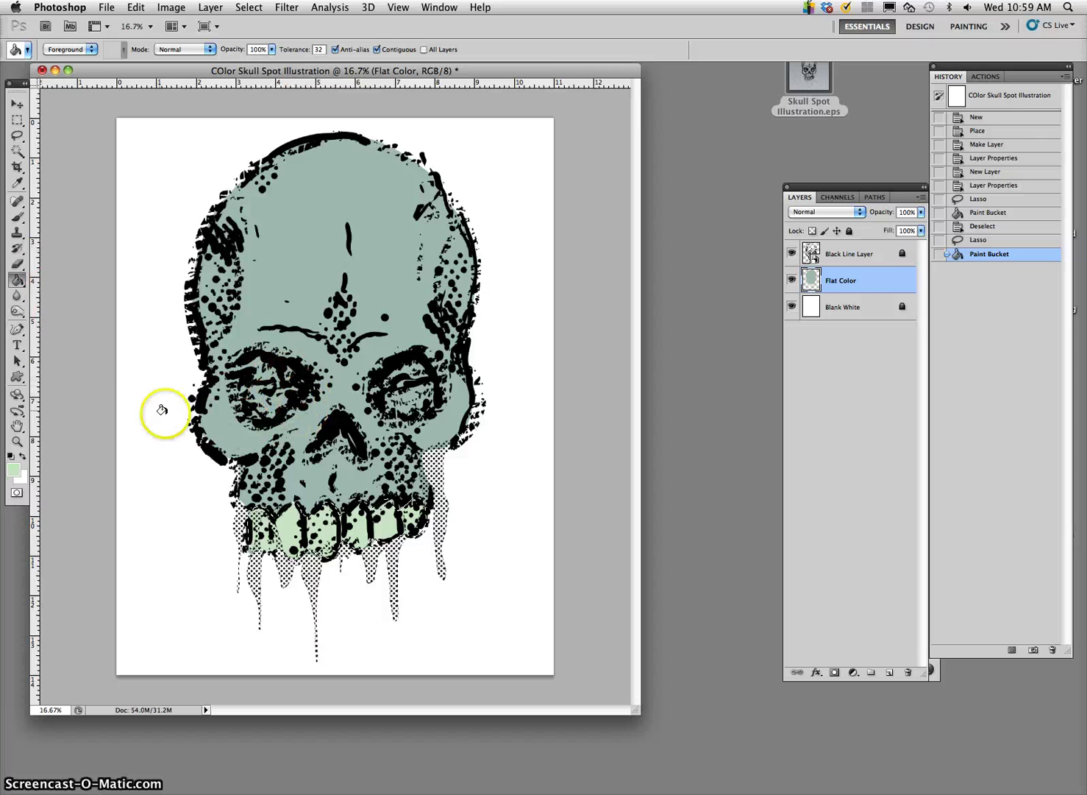
pyautogui.click(17, 135)
pyautogui.click(154, 187)
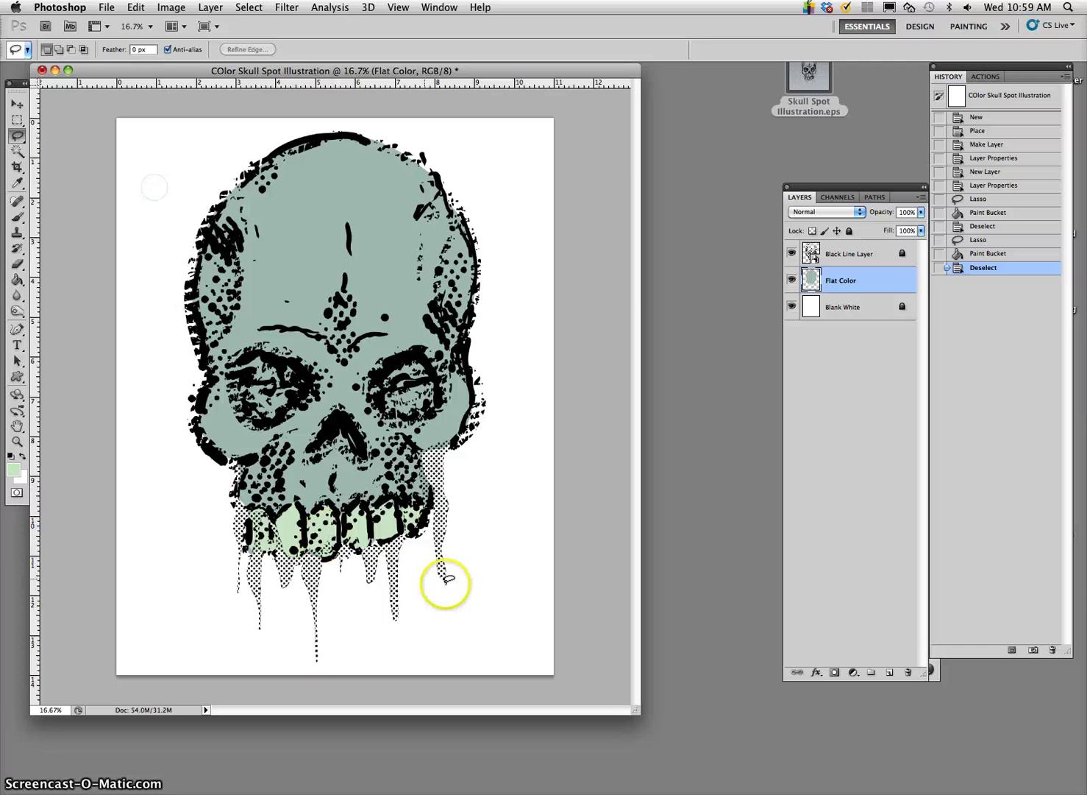
# - Trace one freehand Lasso selection around all the halftone drips, from beneath one cheekbone along the teeth's lower edge to beneath the other
pyautogui.moveTo(407, 596)
pyautogui.mouseDown()
pyautogui.moveTo(418, 532)
pyautogui.moveTo(435, 543)
pyautogui.moveTo(432, 582)
pyautogui.mouseUp()
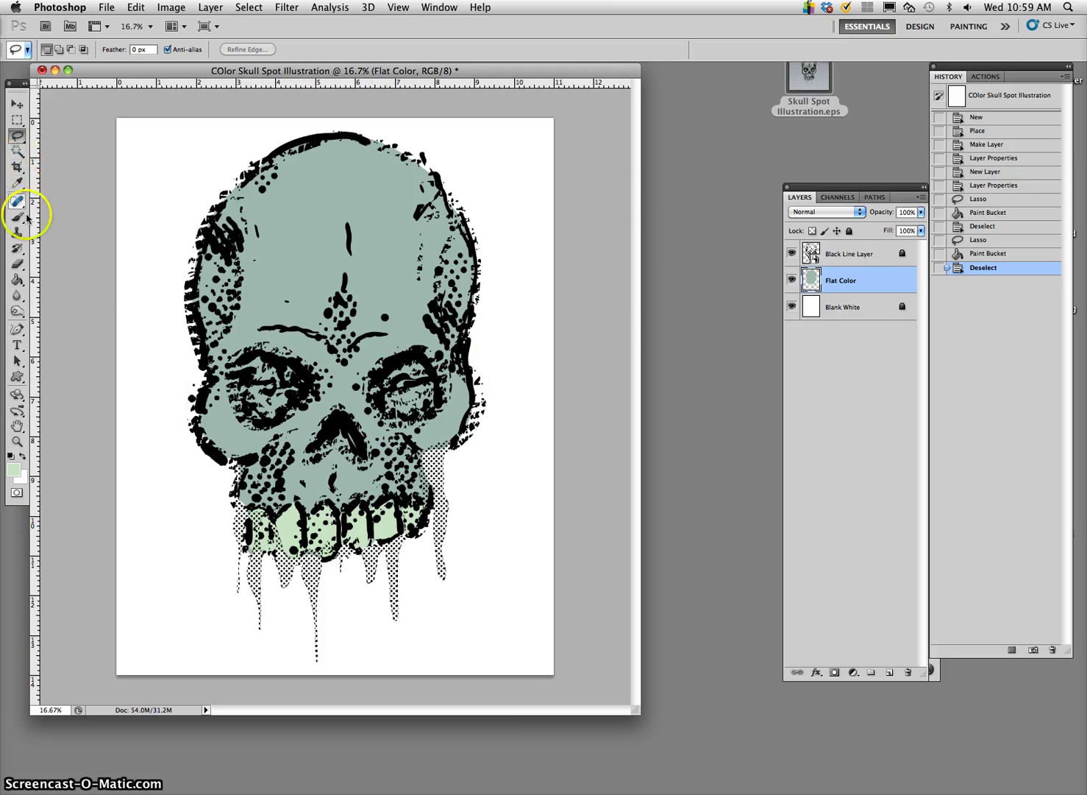
pyautogui.moveTo(230, 455); pyautogui.dragTo(236, 532)
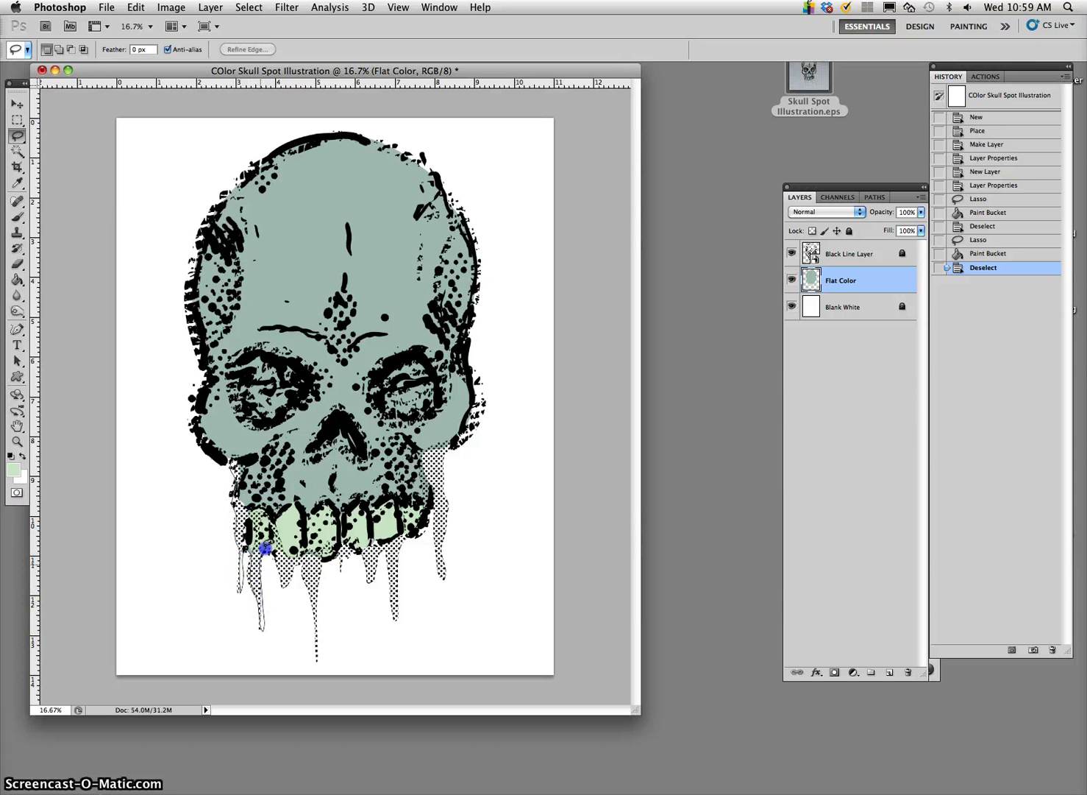
pyautogui.moveTo(280, 576); pyautogui.dragTo(289, 567)
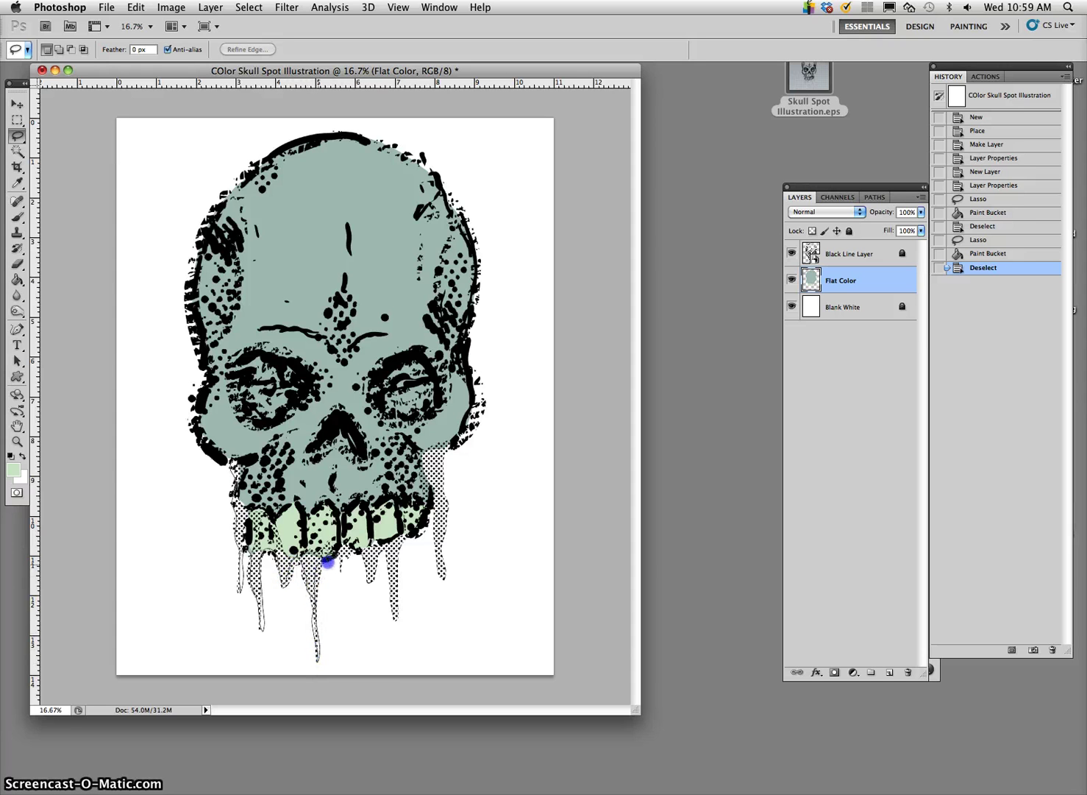
pyautogui.moveTo(360, 549); pyautogui.dragTo(366, 571)
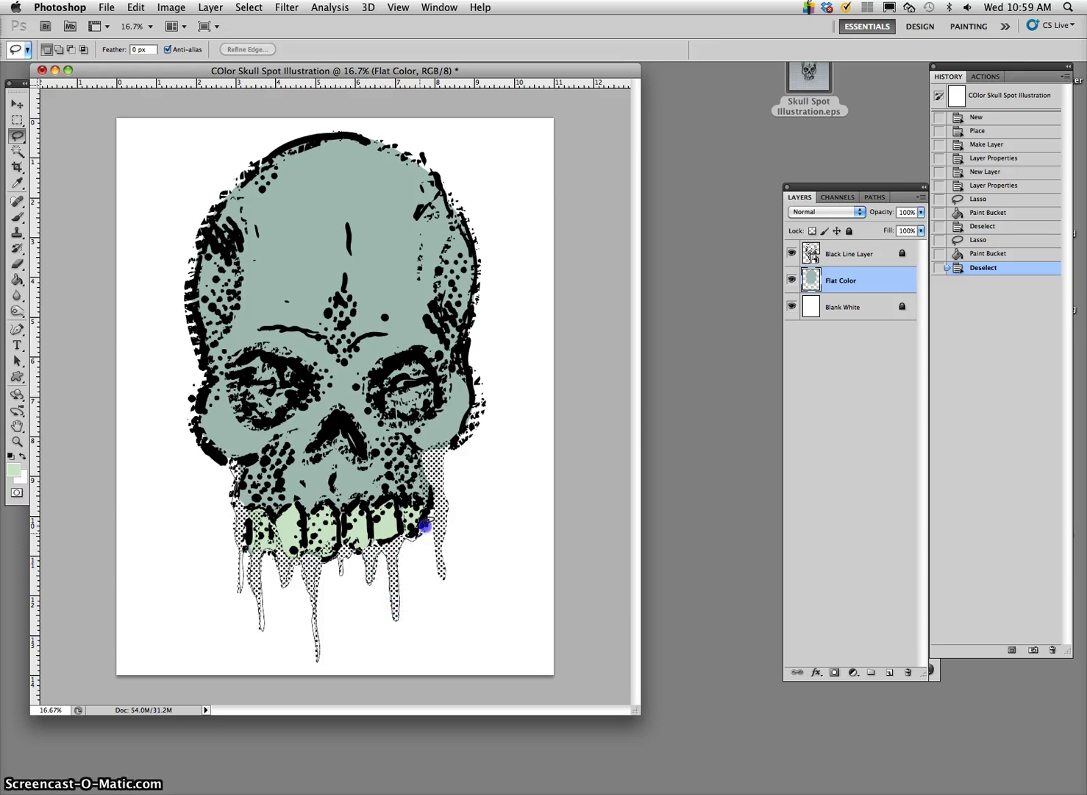
pyautogui.moveTo(431, 503); pyautogui.dragTo(432, 537)
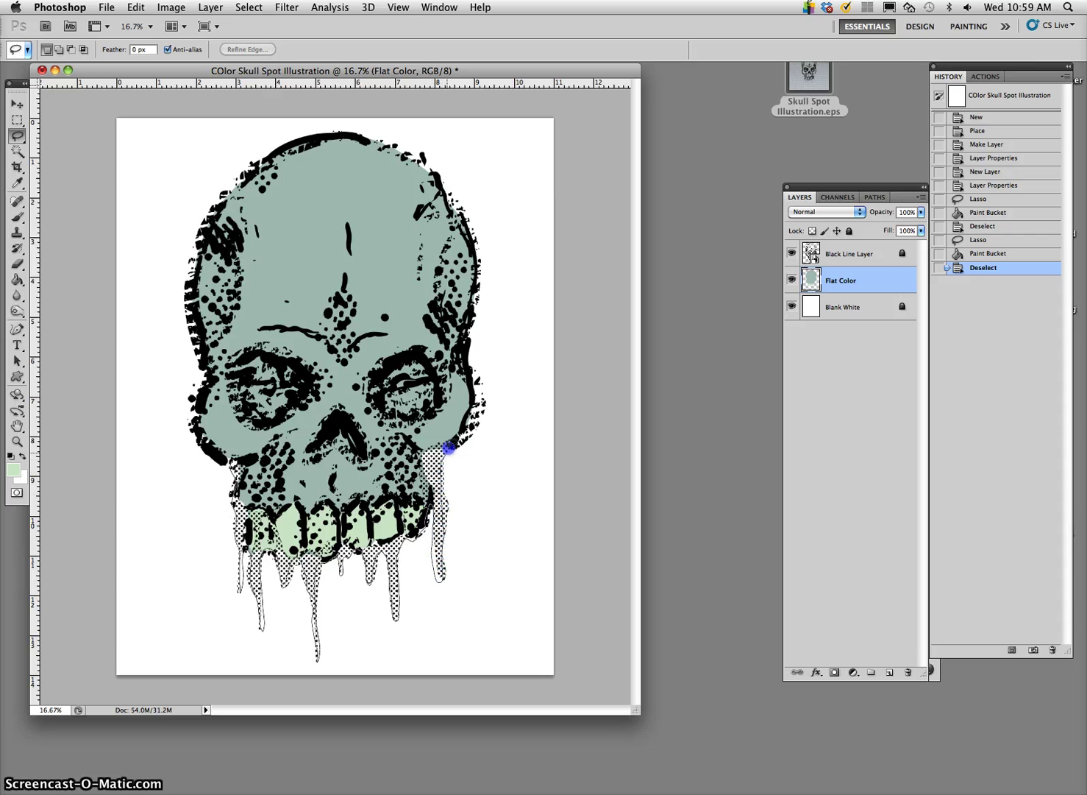
pyautogui.moveTo(421, 475); pyautogui.dragTo(425, 488)
pyautogui.moveTo(339, 550); pyautogui.dragTo(328, 557)
pyautogui.moveTo(266, 547); pyautogui.dragTo(260, 535)
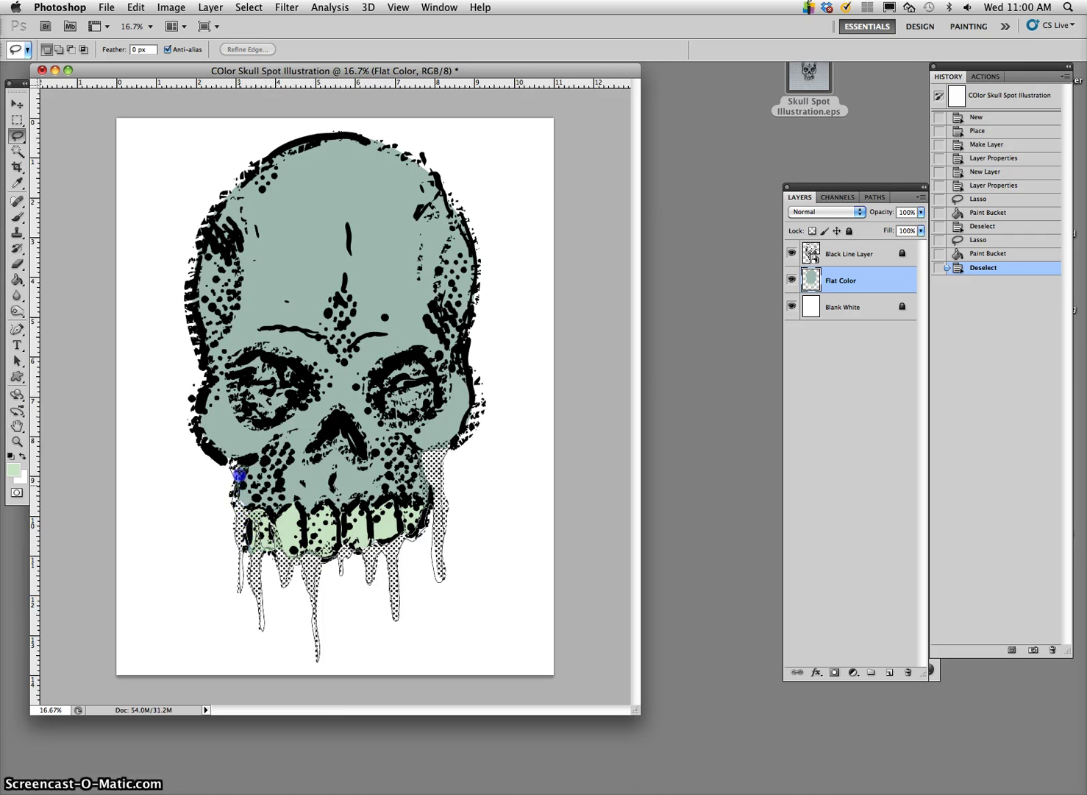
pyautogui.moveTo(235, 463); pyautogui.dragTo(235, 465)
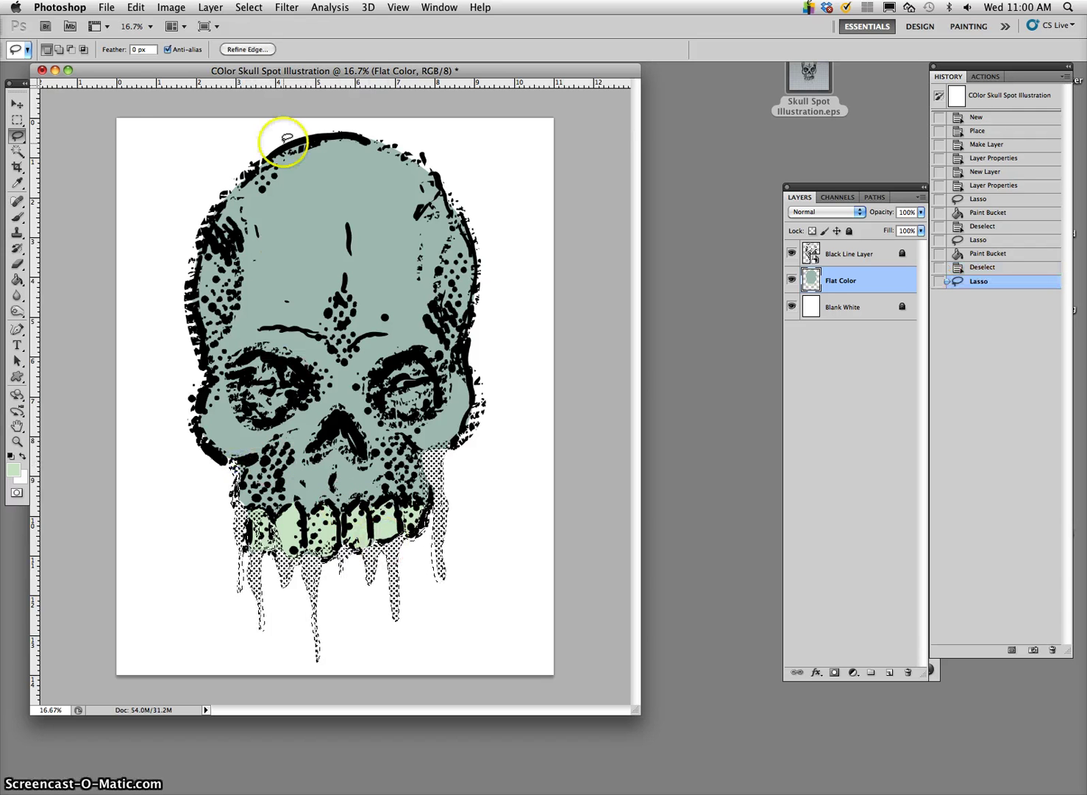
# - Set the foreground color to dark red and fill the selected drips on the Flat Color layer with the Paint Bucket
pyautogui.click(13, 469)
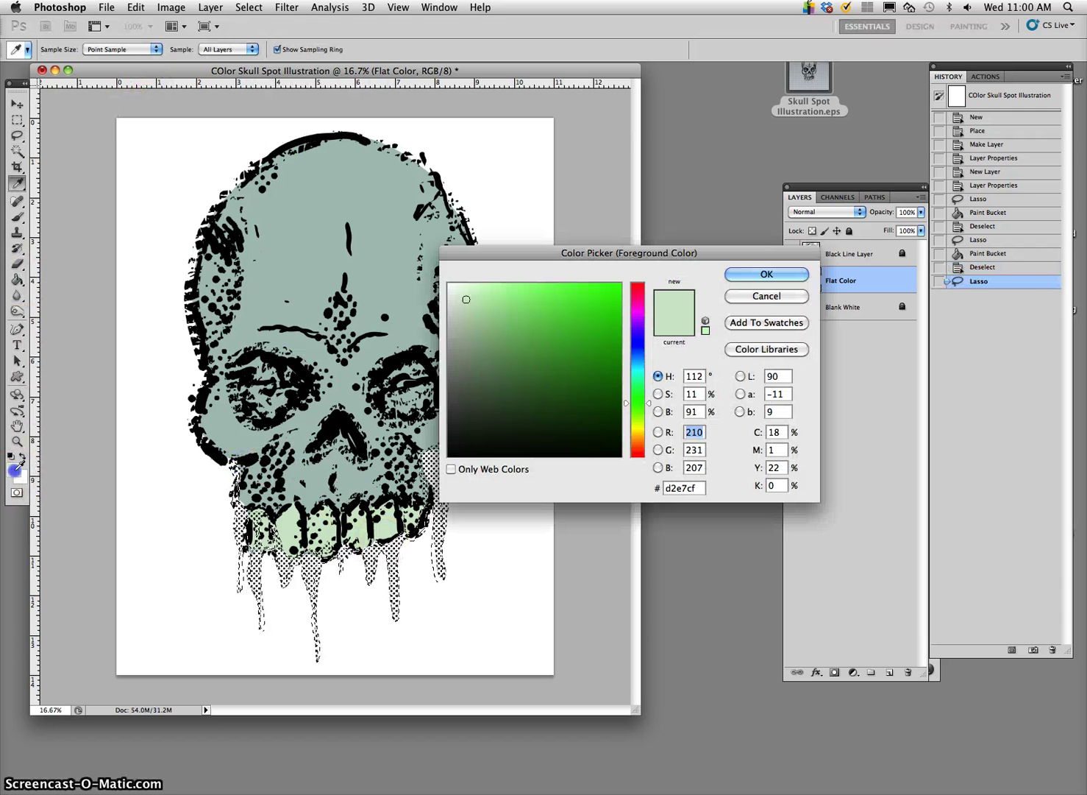
pyautogui.click(637, 294)
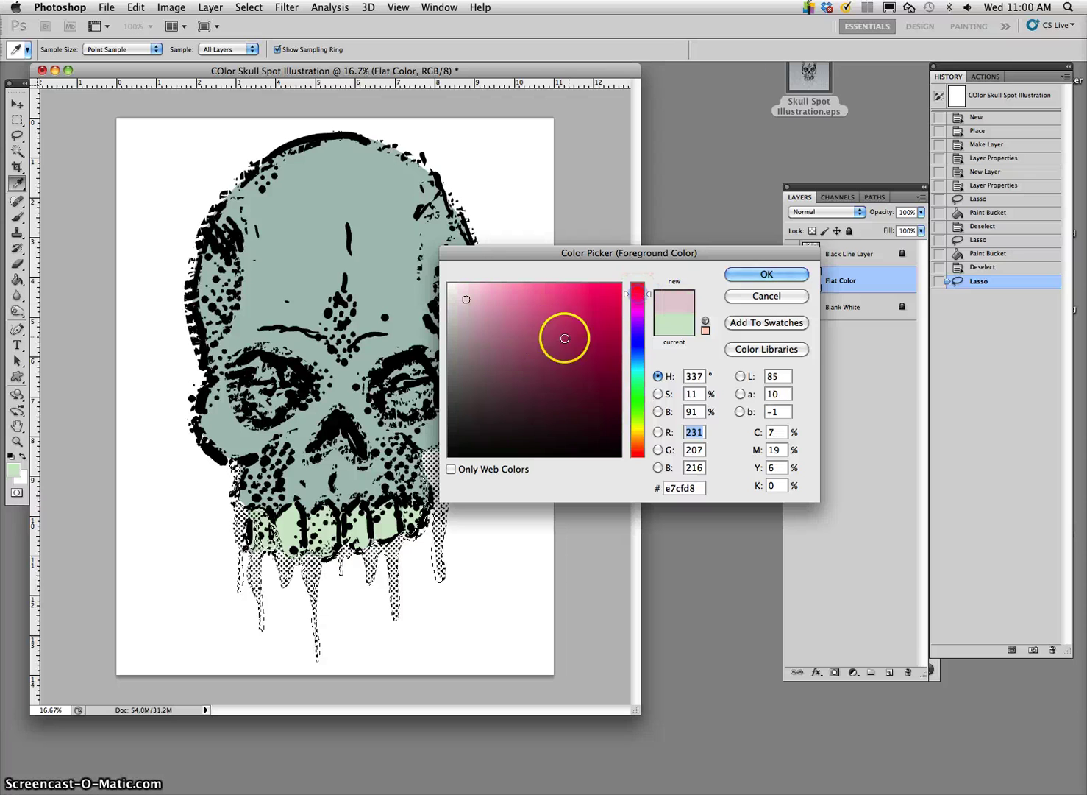
pyautogui.moveTo(628, 326); pyautogui.dragTo(637, 450)
pyautogui.moveTo(577, 359)
pyautogui.mouseDown()
pyautogui.moveTo(571, 328)
pyautogui.moveTo(582, 338)
pyautogui.moveTo(568, 354)
pyautogui.mouseUp()
pyautogui.click(744, 275)
pyautogui.press('l')
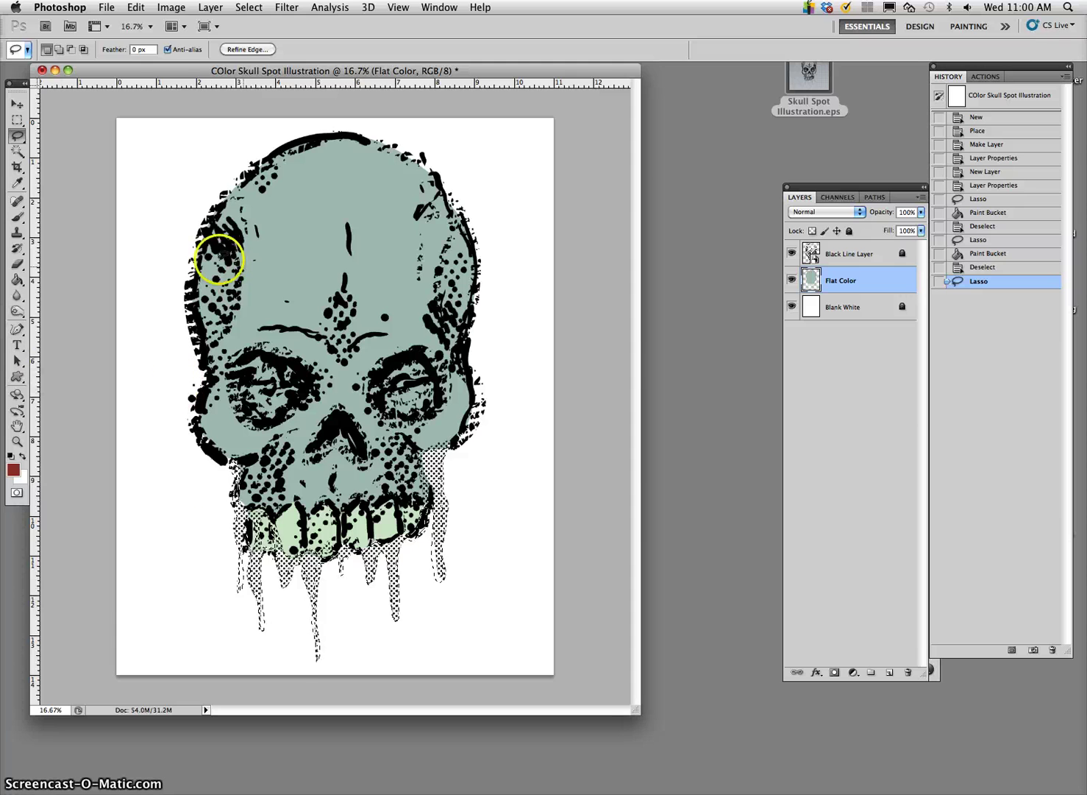
pyautogui.click(17, 279)
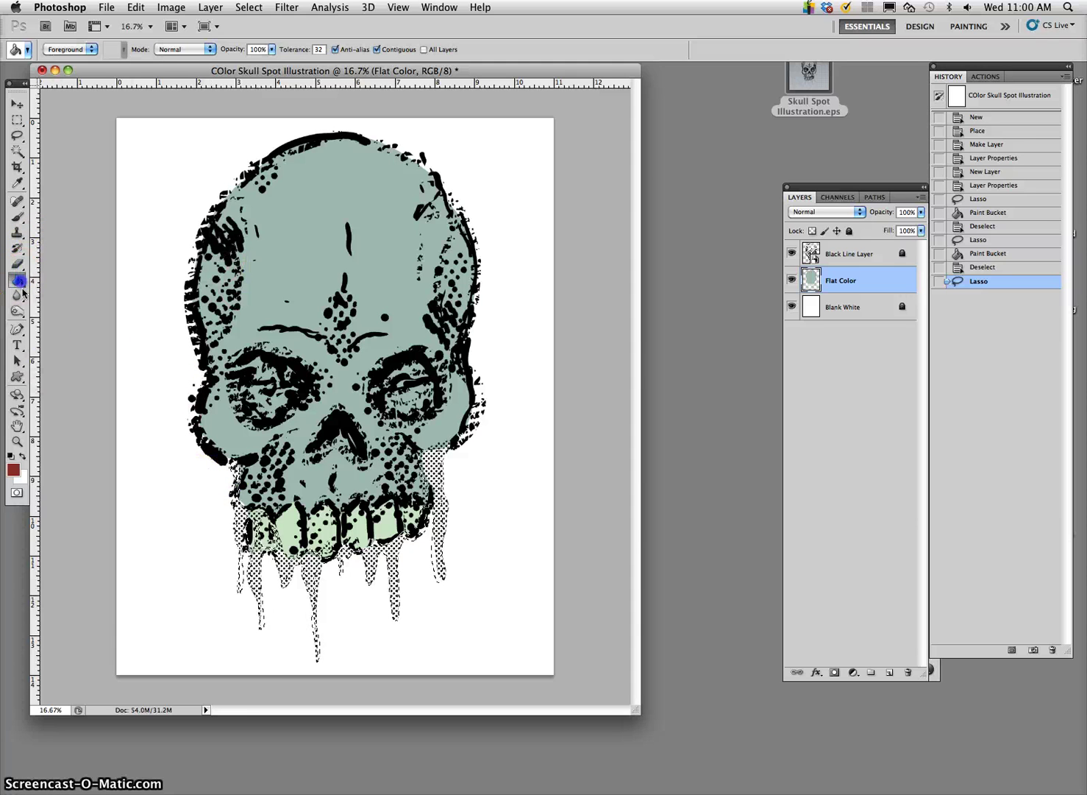
pyautogui.click(255, 572)
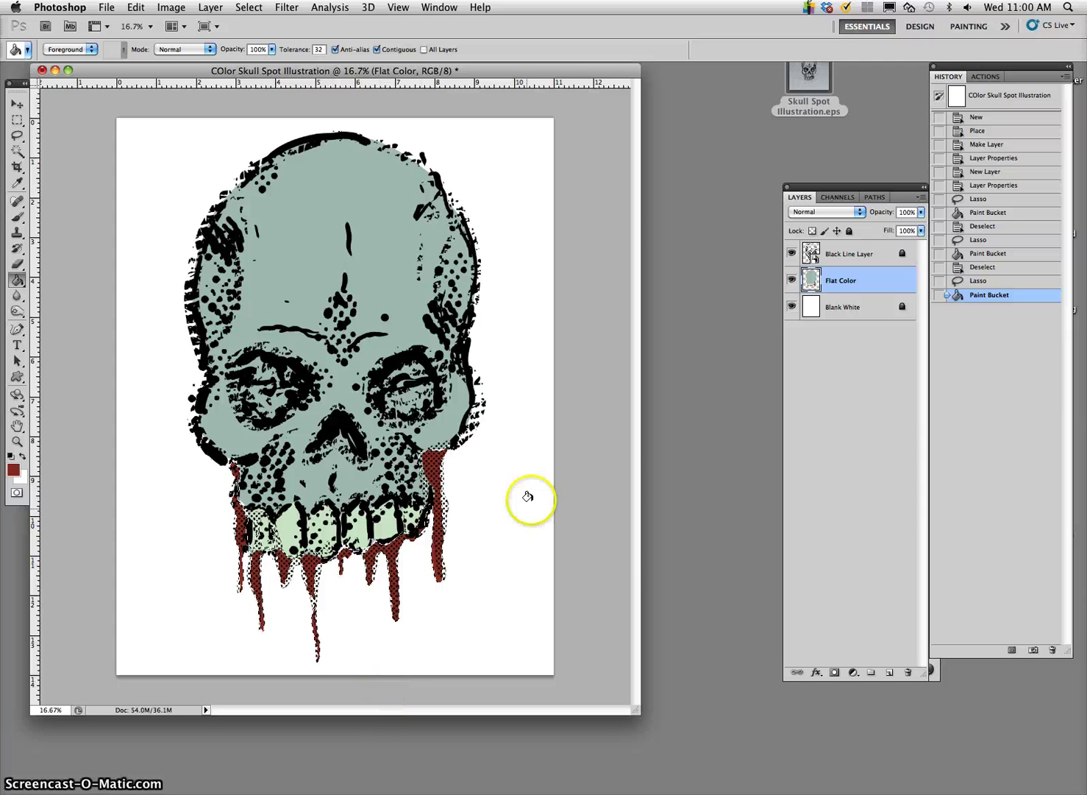
# - Deselect the drips and check the flat fills on their own by briefly hiding the Black Line Layer
pyautogui.click(16, 135)
pyautogui.click(111, 150)
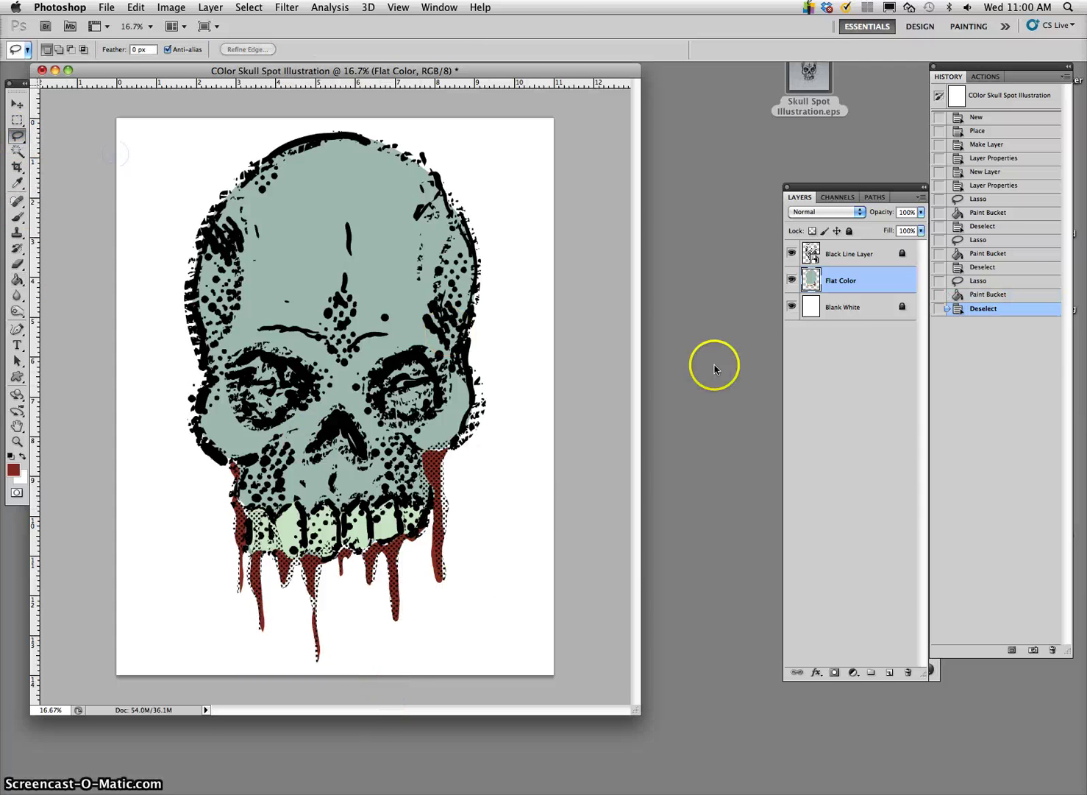
pyautogui.click(792, 253)
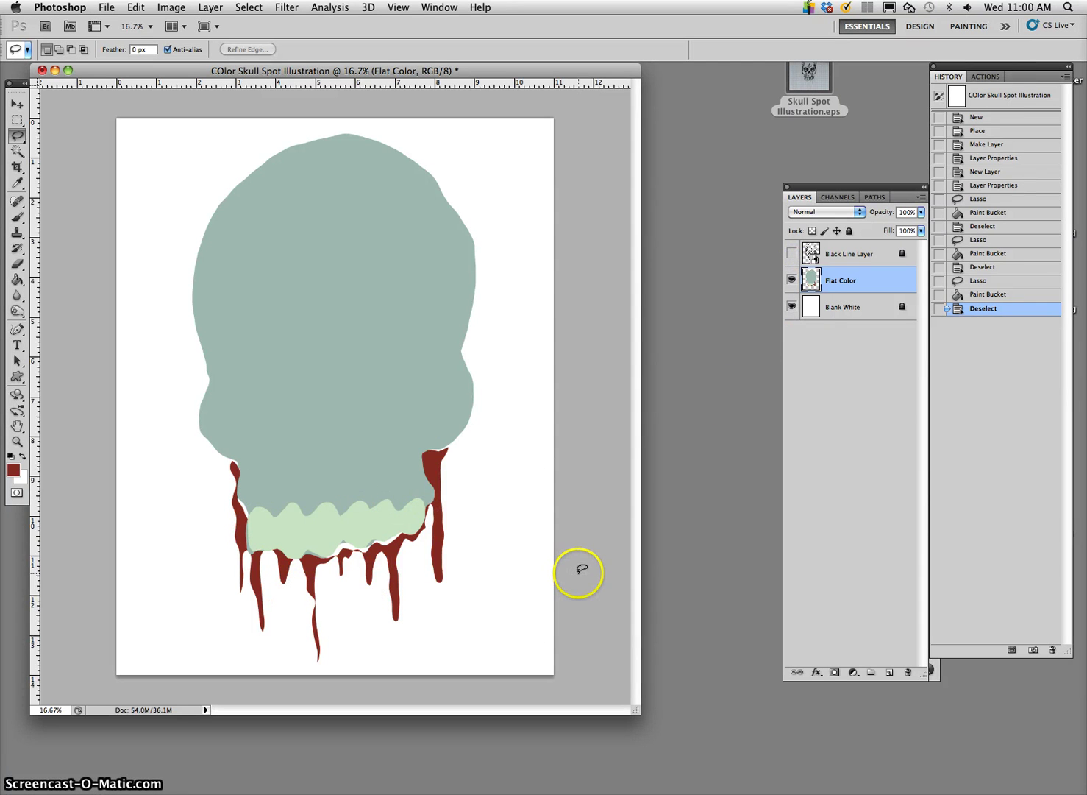
pyautogui.click(792, 253)
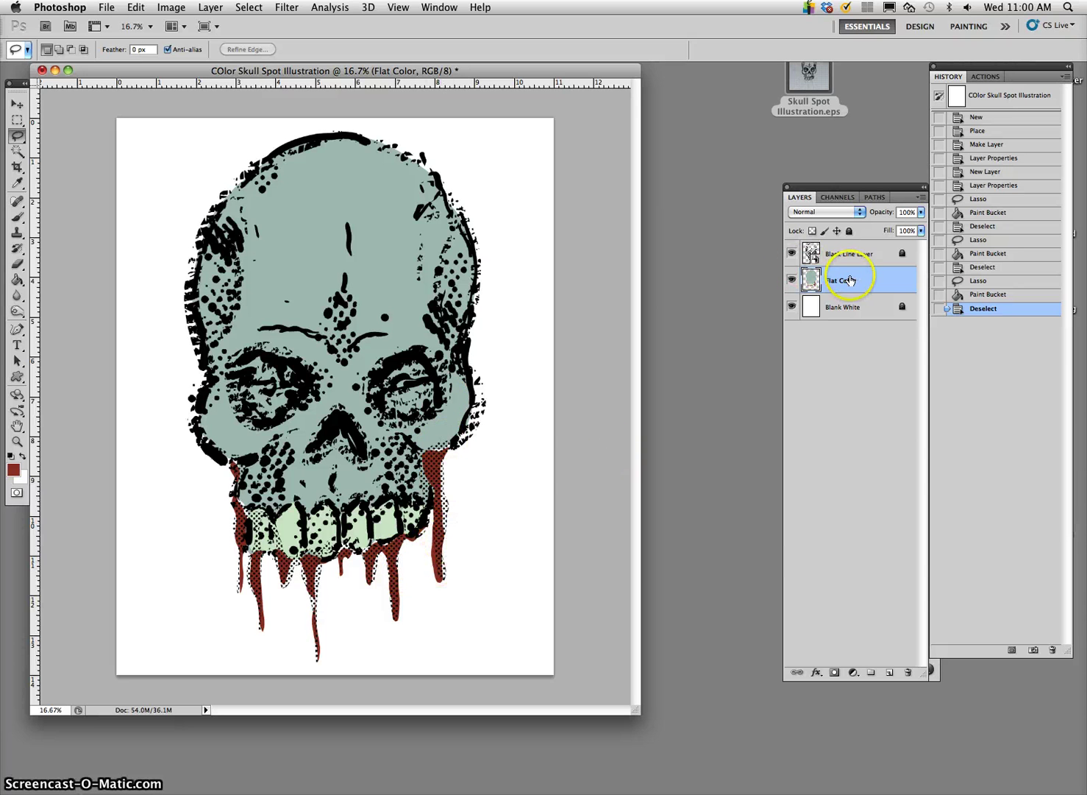
# - Create a new layer above Flat Color and name it Cut-Edge Duotone
pyautogui.click(890, 672)
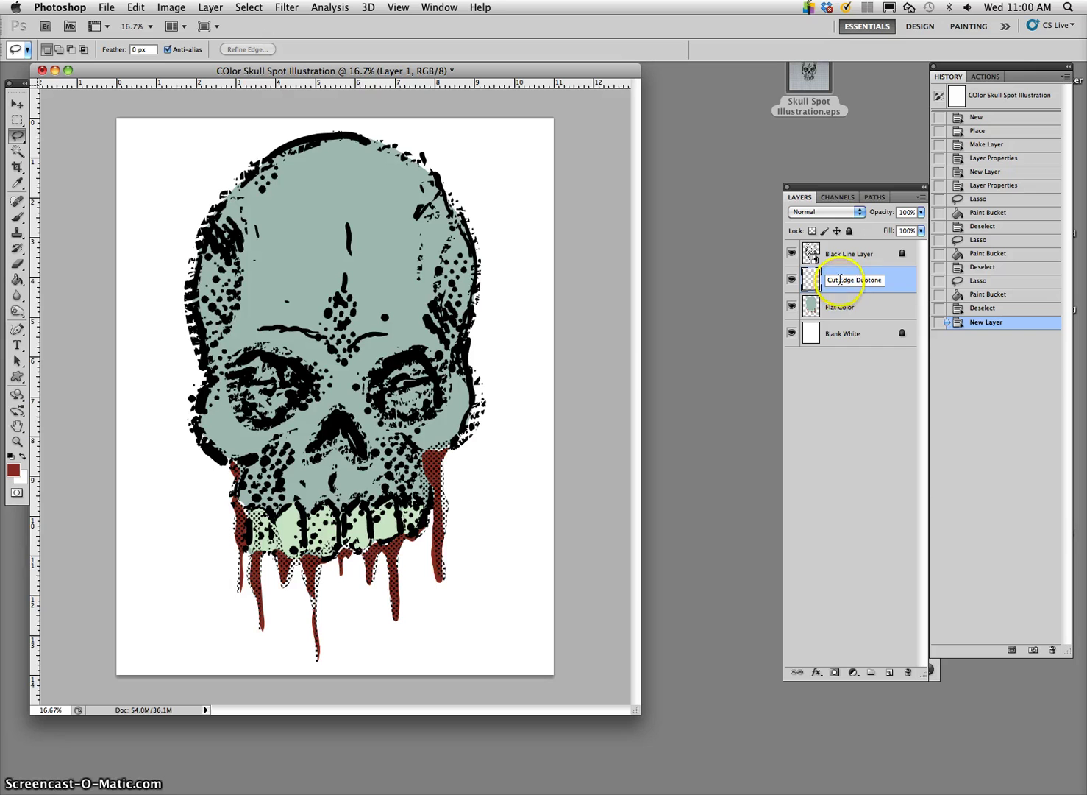
pyautogui.click(839, 281)
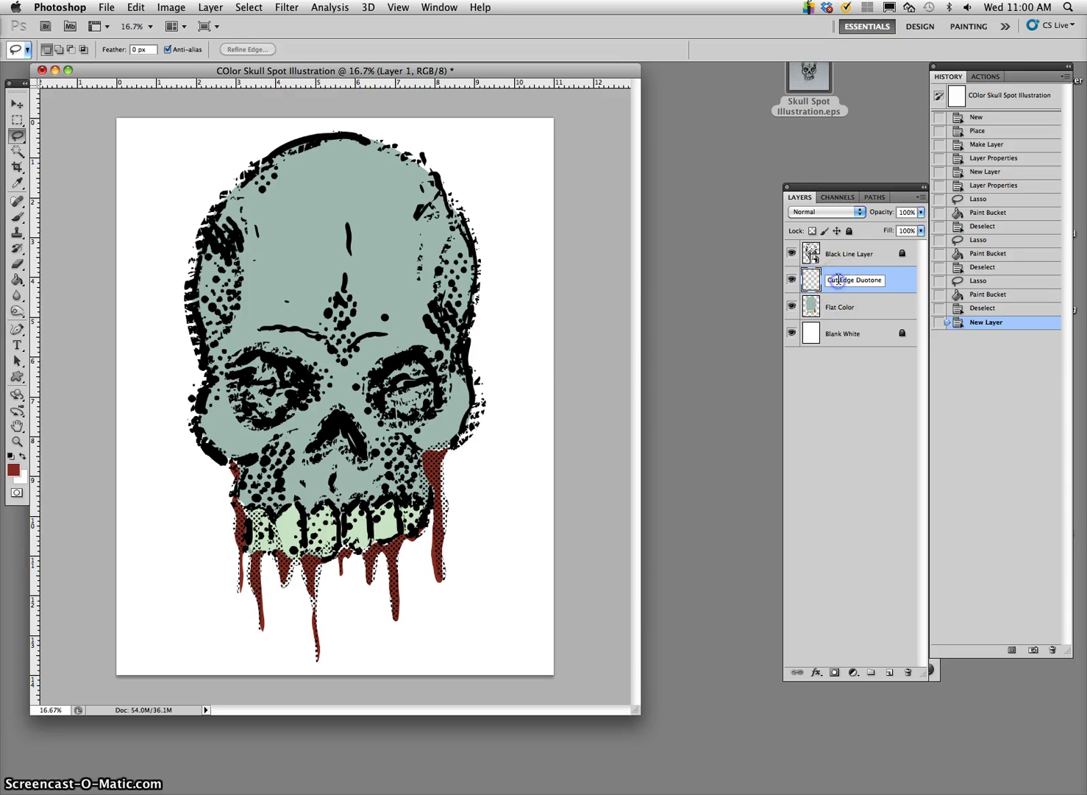
pyautogui.click(491, 379)
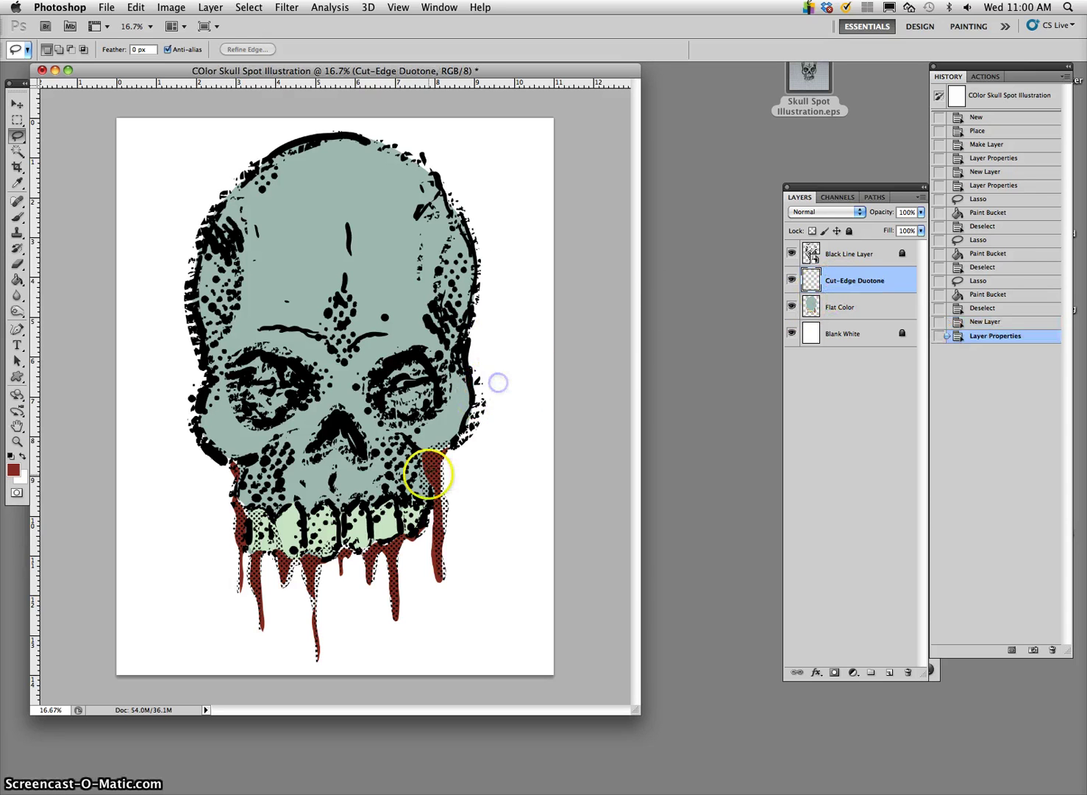
# - Lasso the halftone shadow along the skull's left temple and fill it with 7e8d89, a darker shade sampled from the skull color
pyautogui.click(265, 160)
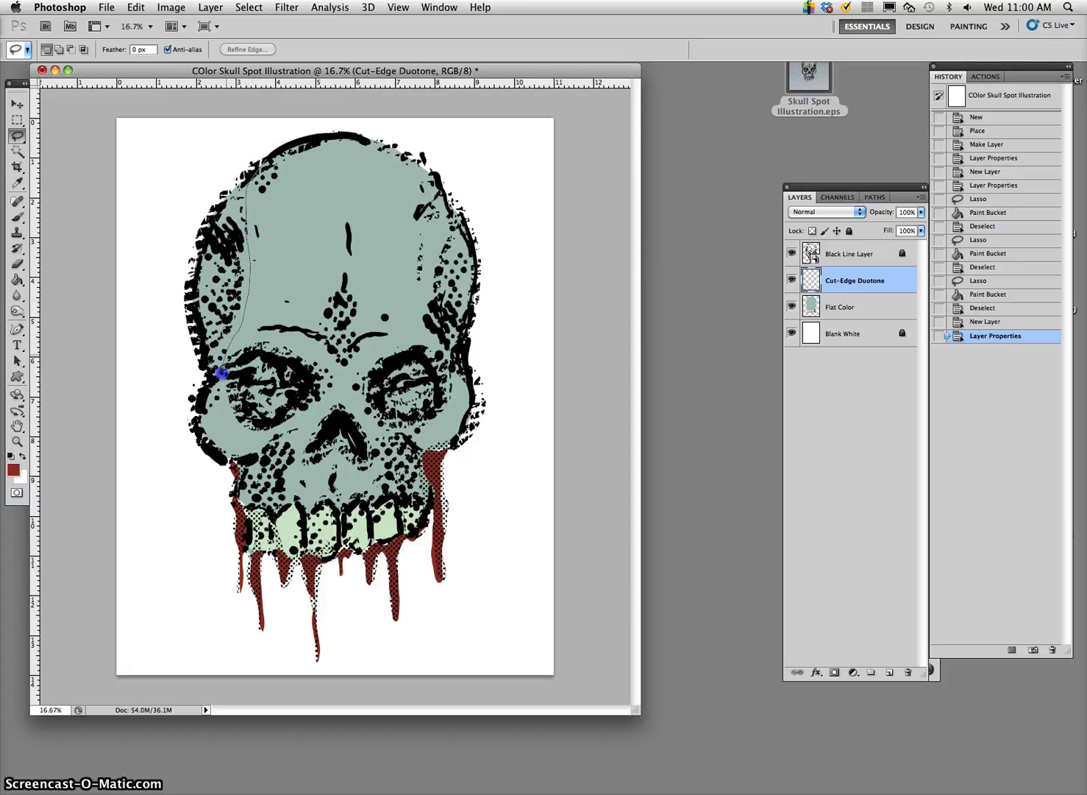
pyautogui.moveTo(218, 196); pyautogui.dragTo(256, 163)
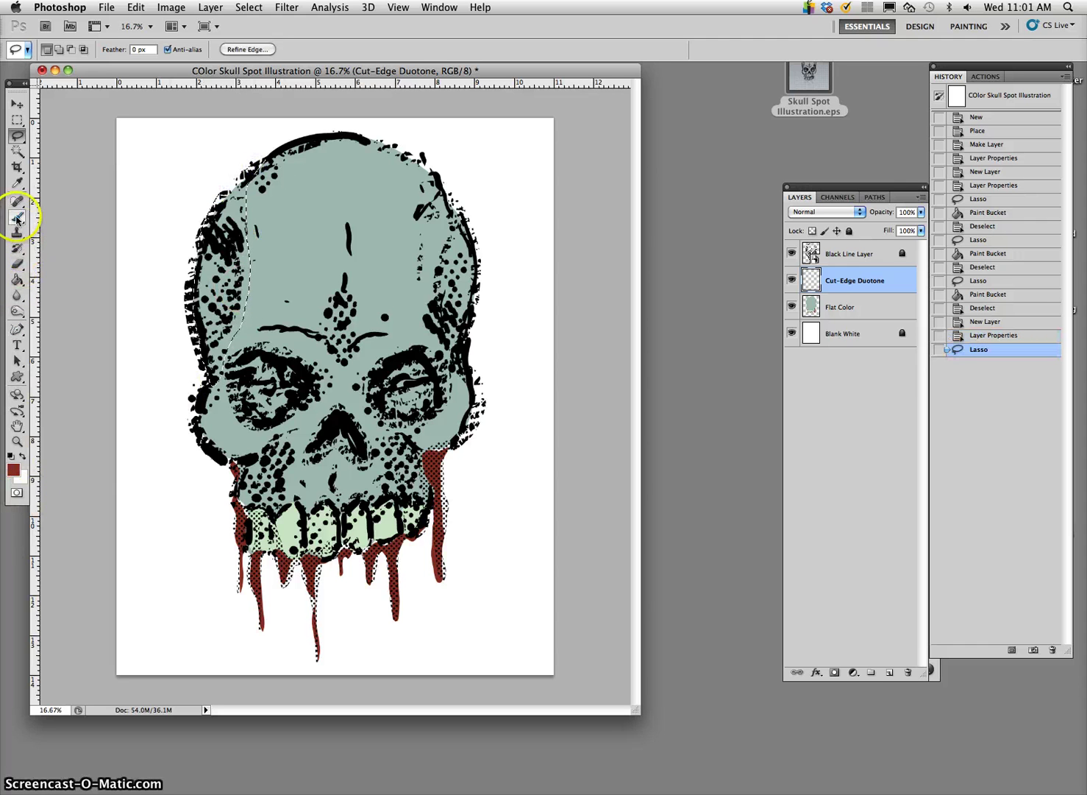
pyautogui.click(17, 184)
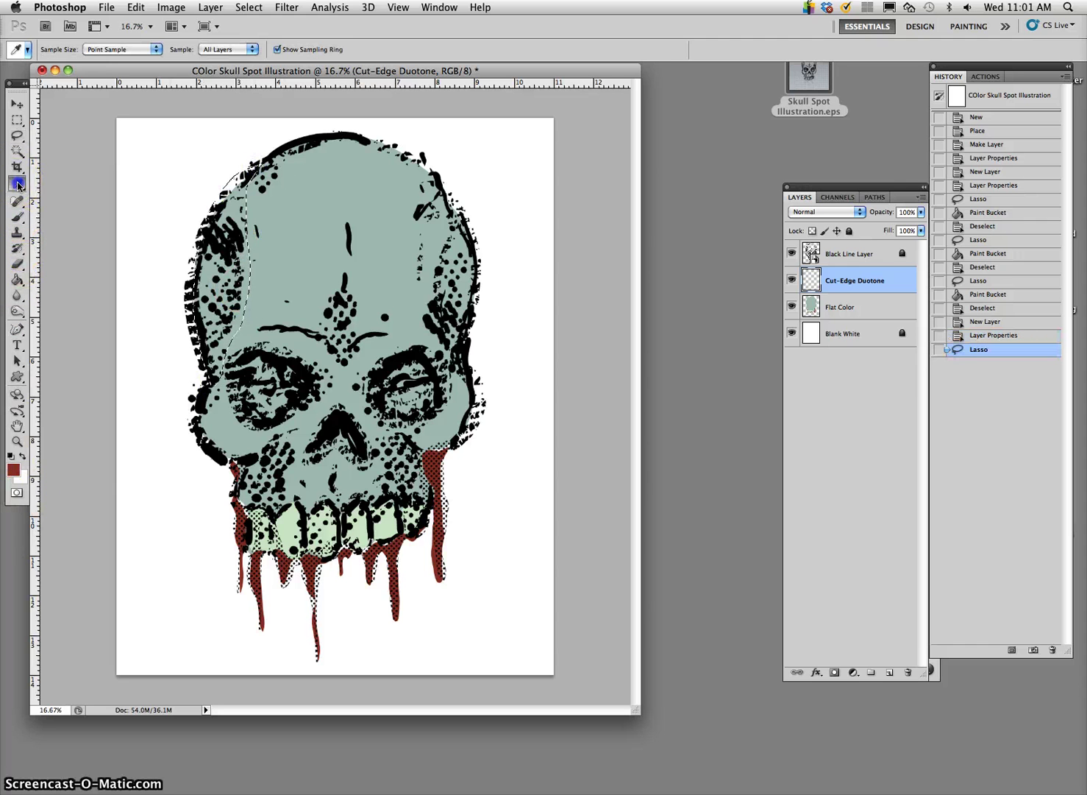
pyautogui.click(342, 204)
pyautogui.click(13, 469)
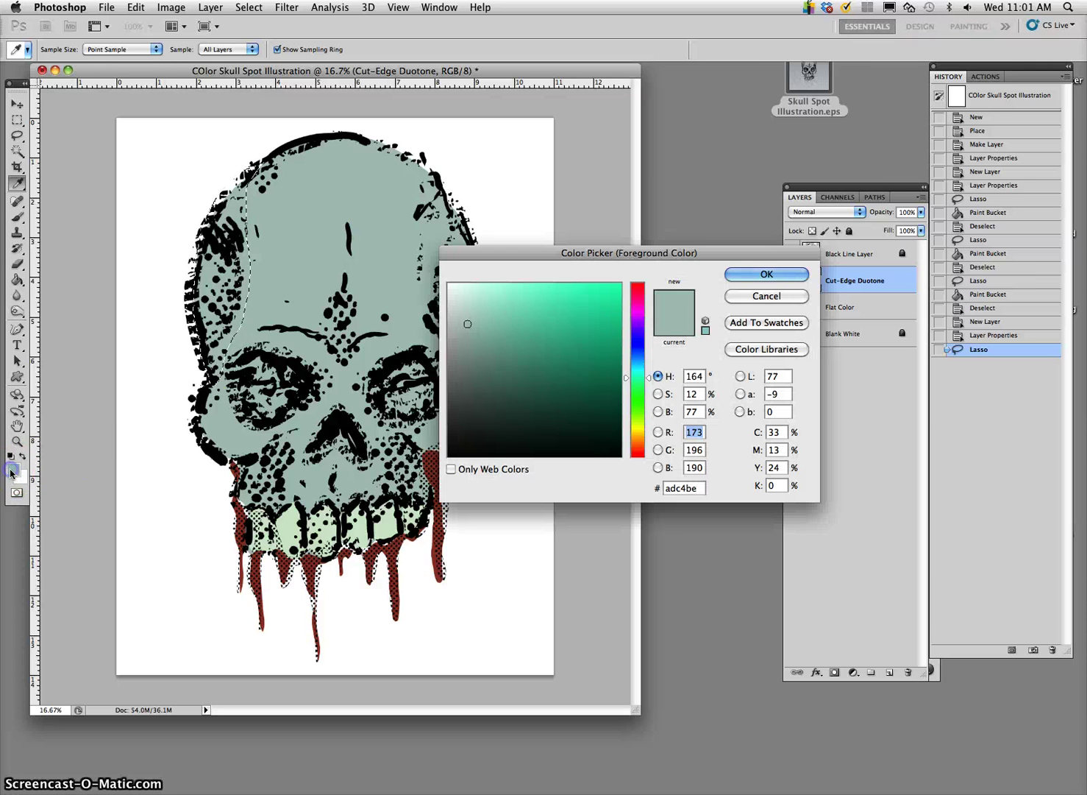
pyautogui.moveTo(466, 321); pyautogui.dragTo(467, 358)
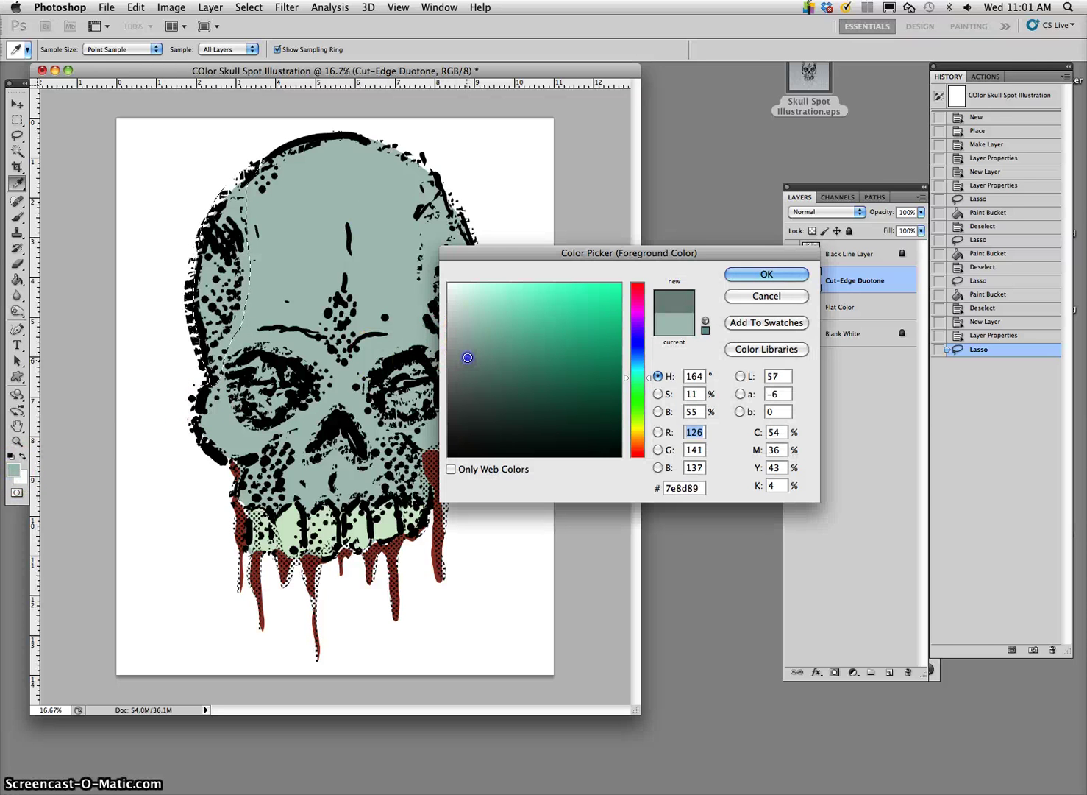
pyautogui.click(762, 273)
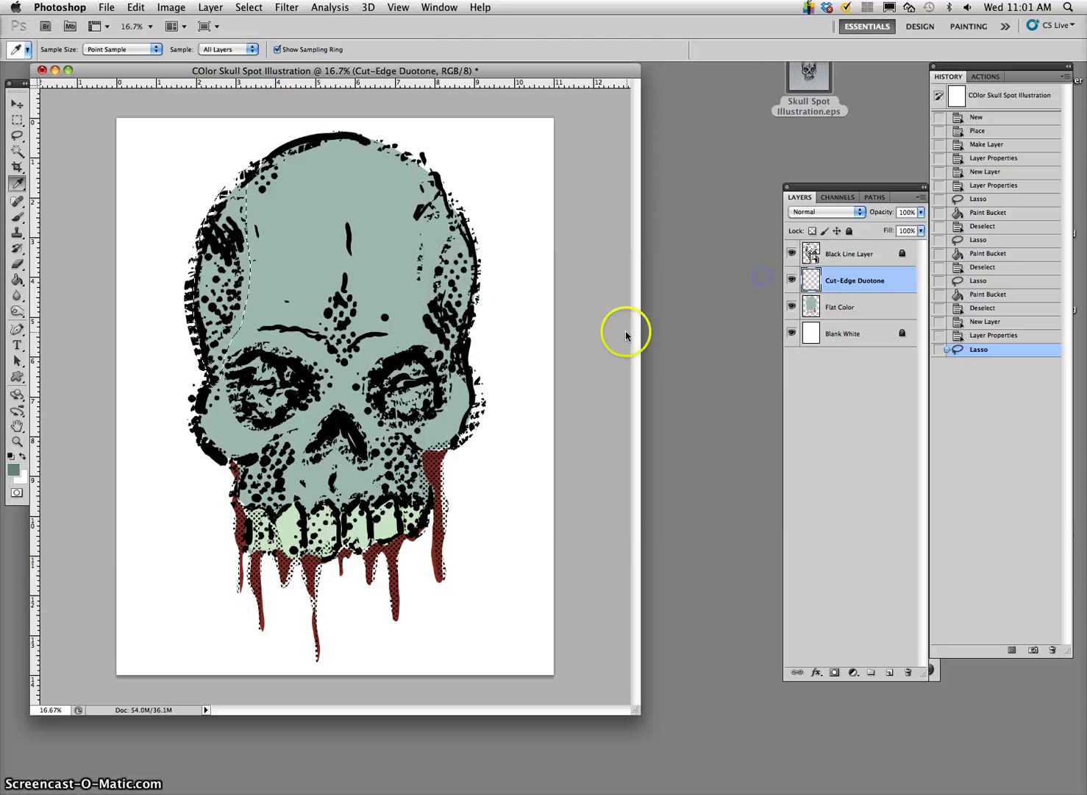
pyautogui.click(17, 280)
pyautogui.click(219, 257)
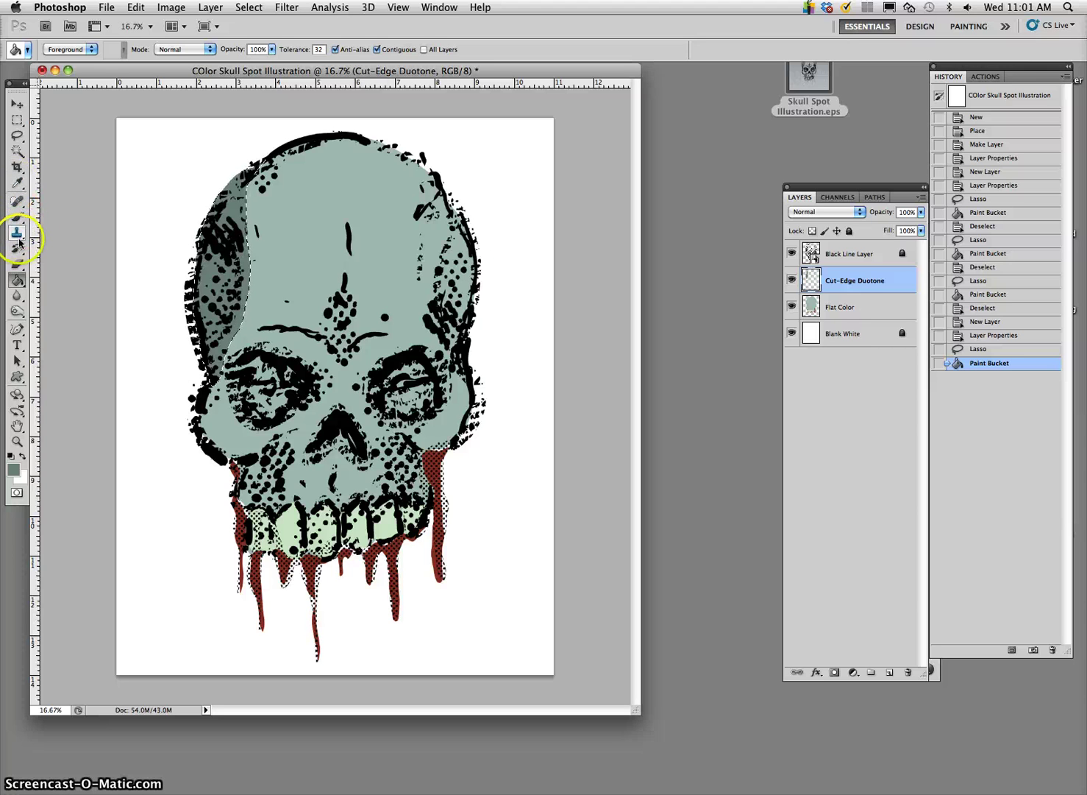
# - Deselect the filled temple and lasso a thin shadow strip along the skull's upper edge, from the left temple to the crown
pyautogui.click(16, 135)
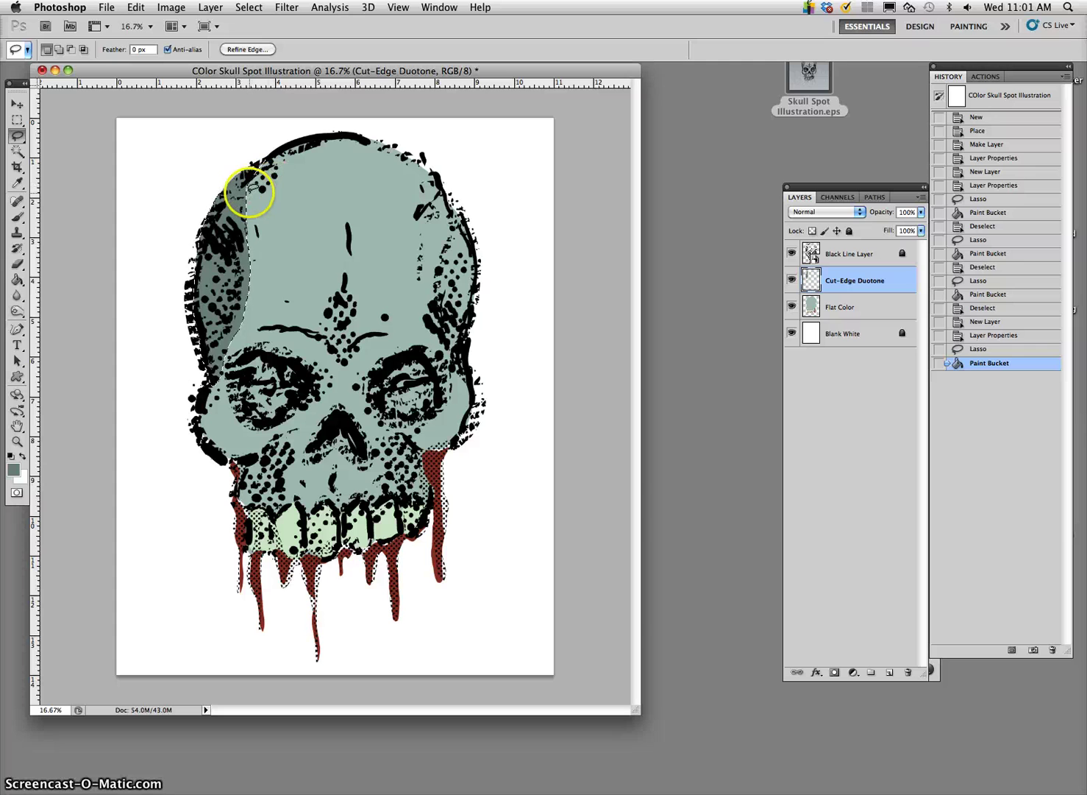
pyautogui.moveTo(259, 183); pyautogui.dragTo(272, 171)
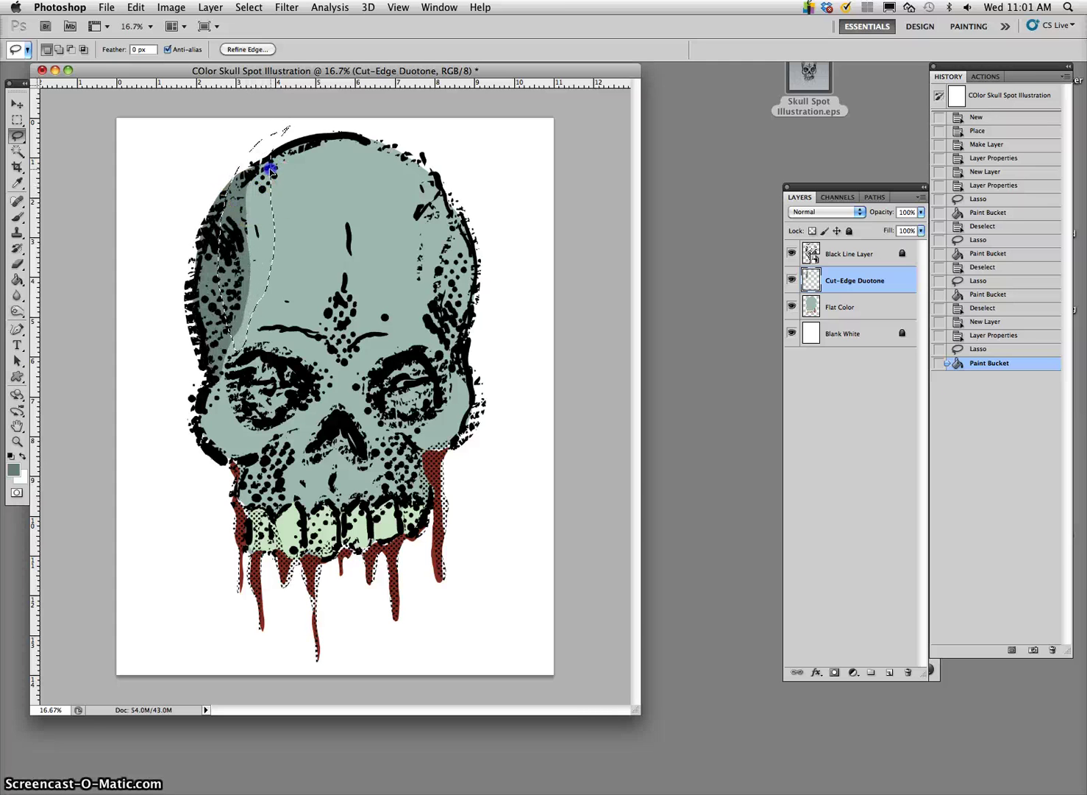
pyautogui.click(298, 220)
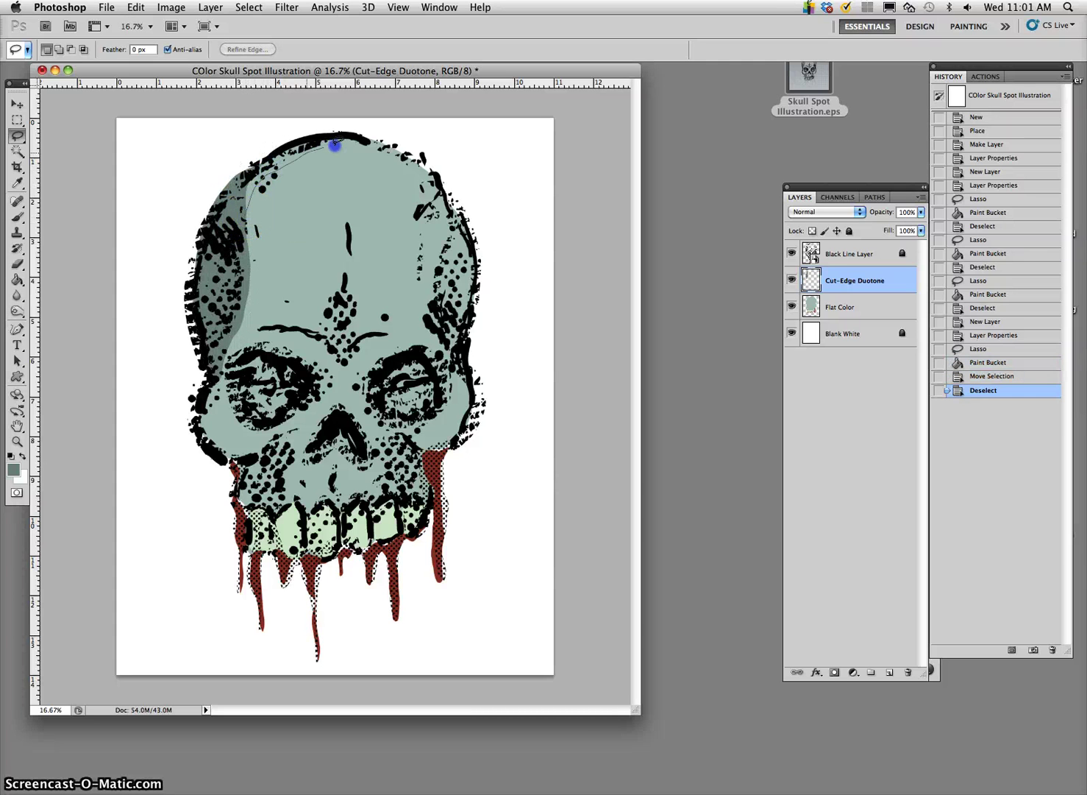
pyautogui.moveTo(366, 138); pyautogui.dragTo(310, 135)
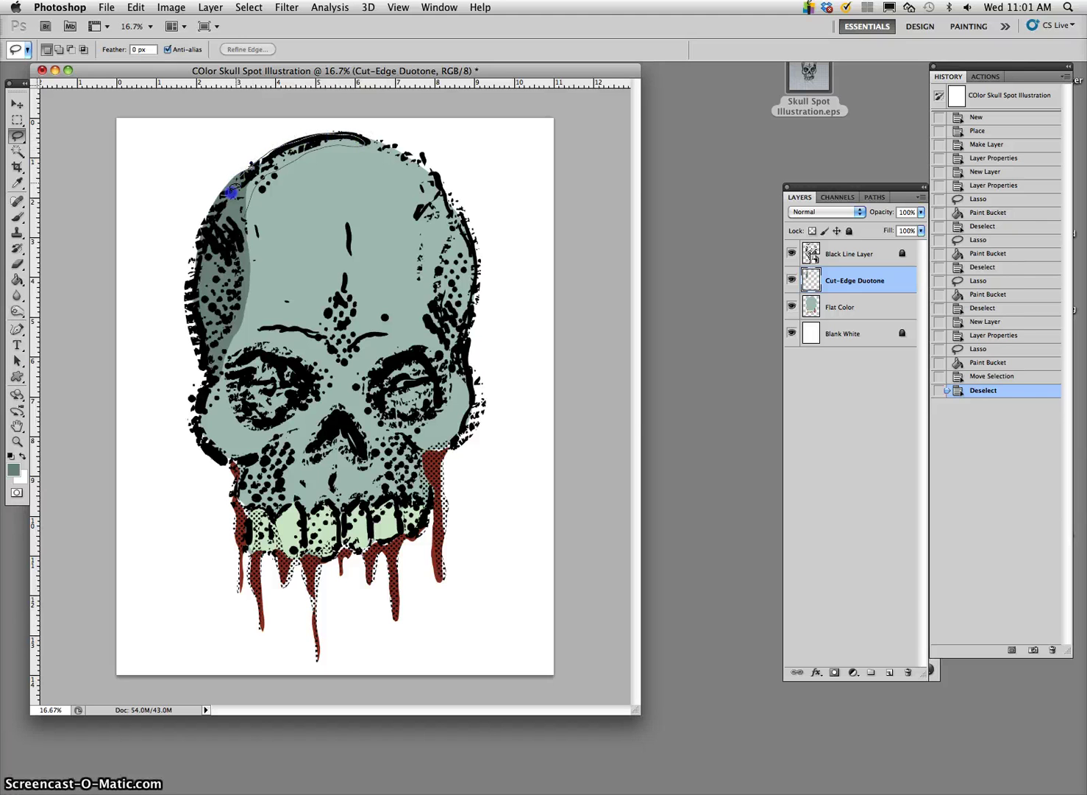
pyautogui.moveTo(237, 219); pyautogui.dragTo(234, 223)
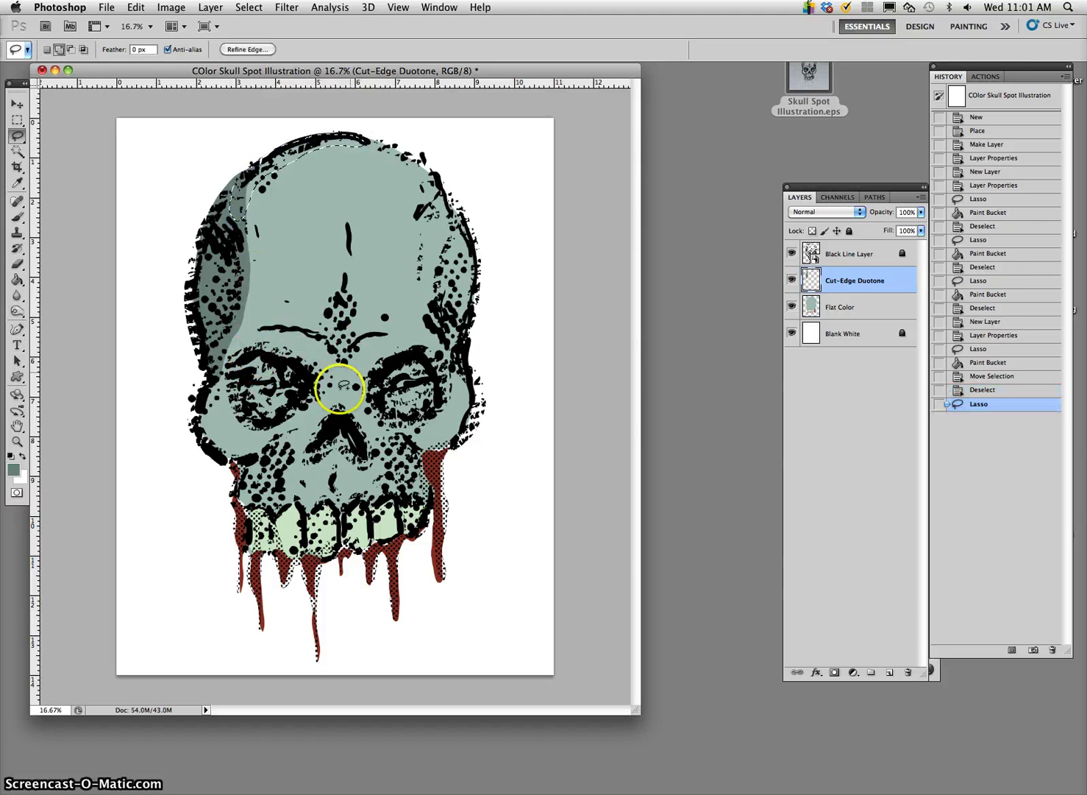
# - Add both eye sockets and the halftone strip along the right temple to the Lasso selection
pyautogui.moveTo(305, 376)
pyautogui.mouseDown()
pyautogui.moveTo(260, 356)
pyautogui.moveTo(234, 398)
pyautogui.mouseUp()
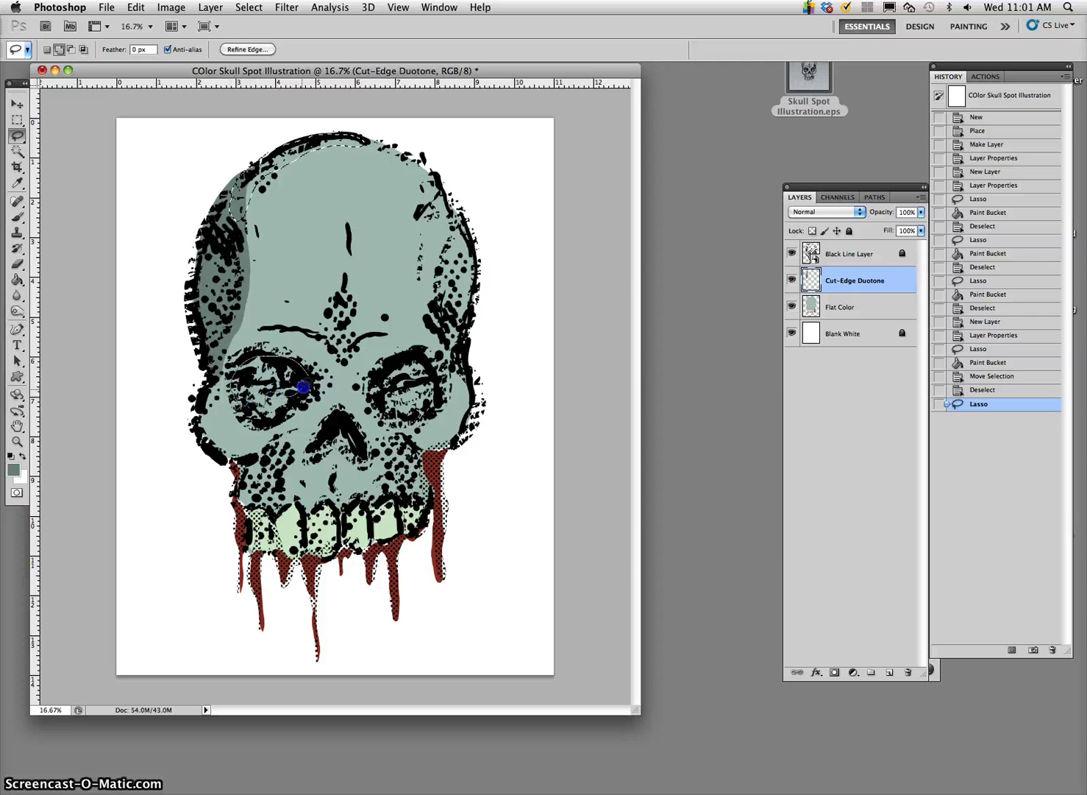
pyautogui.moveTo(303, 386); pyautogui.dragTo(303, 380)
pyautogui.moveTo(413, 383)
pyautogui.mouseDown()
pyautogui.moveTo(413, 361)
pyautogui.moveTo(387, 370)
pyautogui.moveTo(379, 411)
pyautogui.moveTo(402, 398)
pyautogui.moveTo(432, 405)
pyautogui.moveTo(417, 359)
pyautogui.mouseUp()
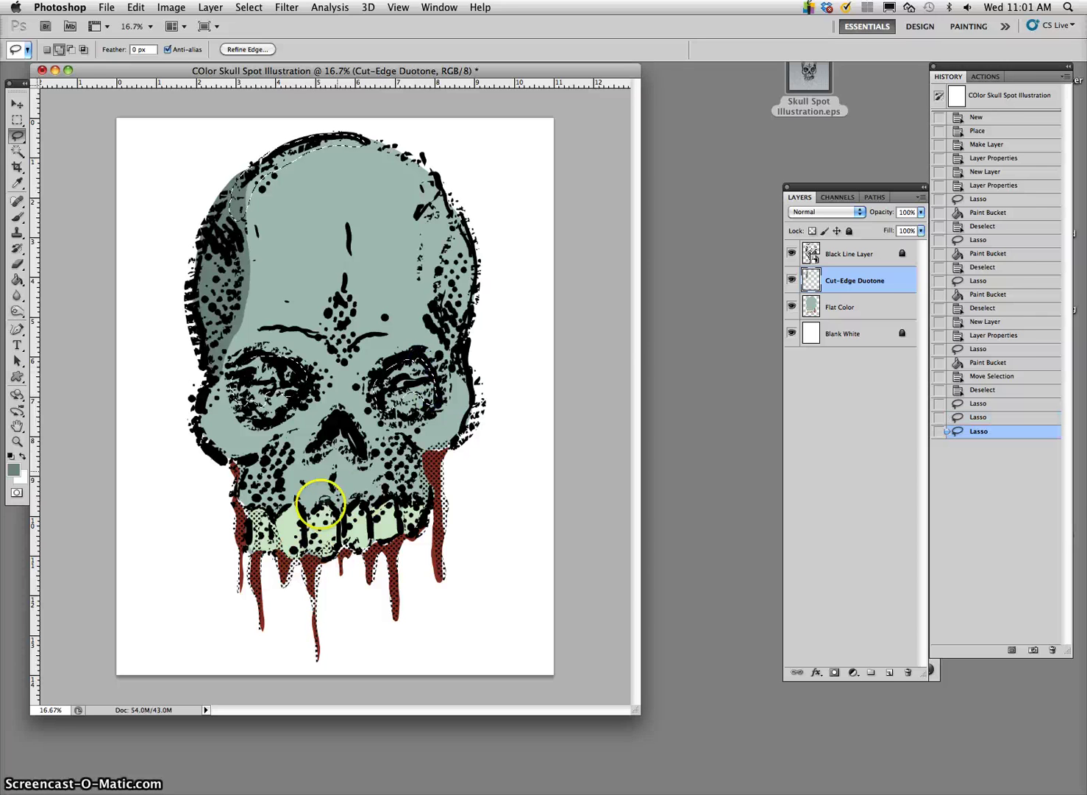
pyautogui.moveTo(444, 189); pyautogui.dragTo(441, 195)
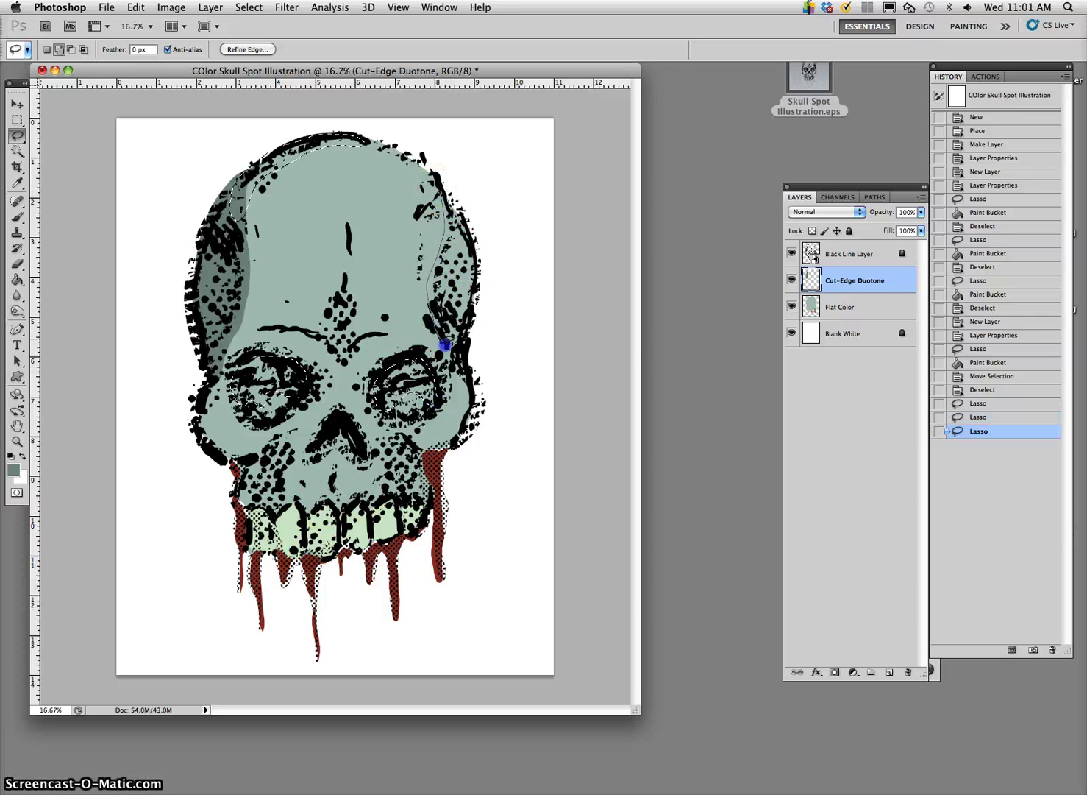
pyautogui.moveTo(455, 210); pyautogui.dragTo(445, 187)
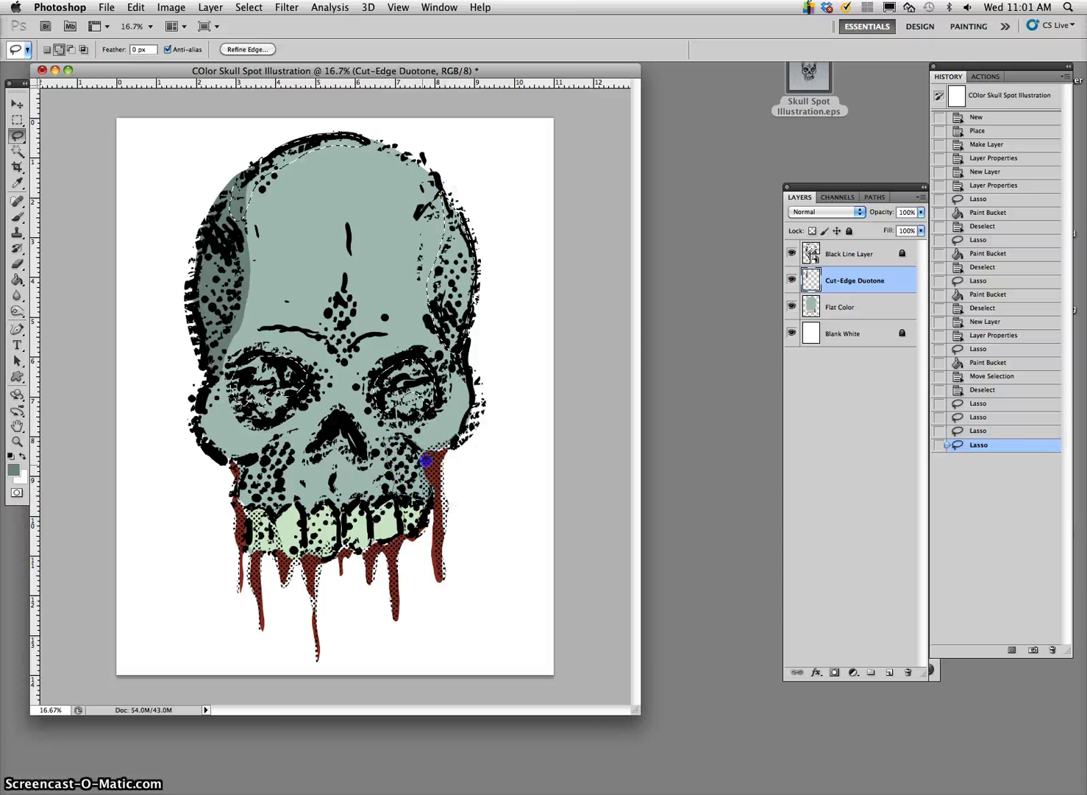
# - Add the halftone areas beneath both cheekbones, the nose cavity and the creases above the teeth to the Lasso selection
pyautogui.moveTo(448, 443); pyautogui.dragTo(450, 446)
pyautogui.moveTo(244, 457); pyautogui.dragTo(244, 457)
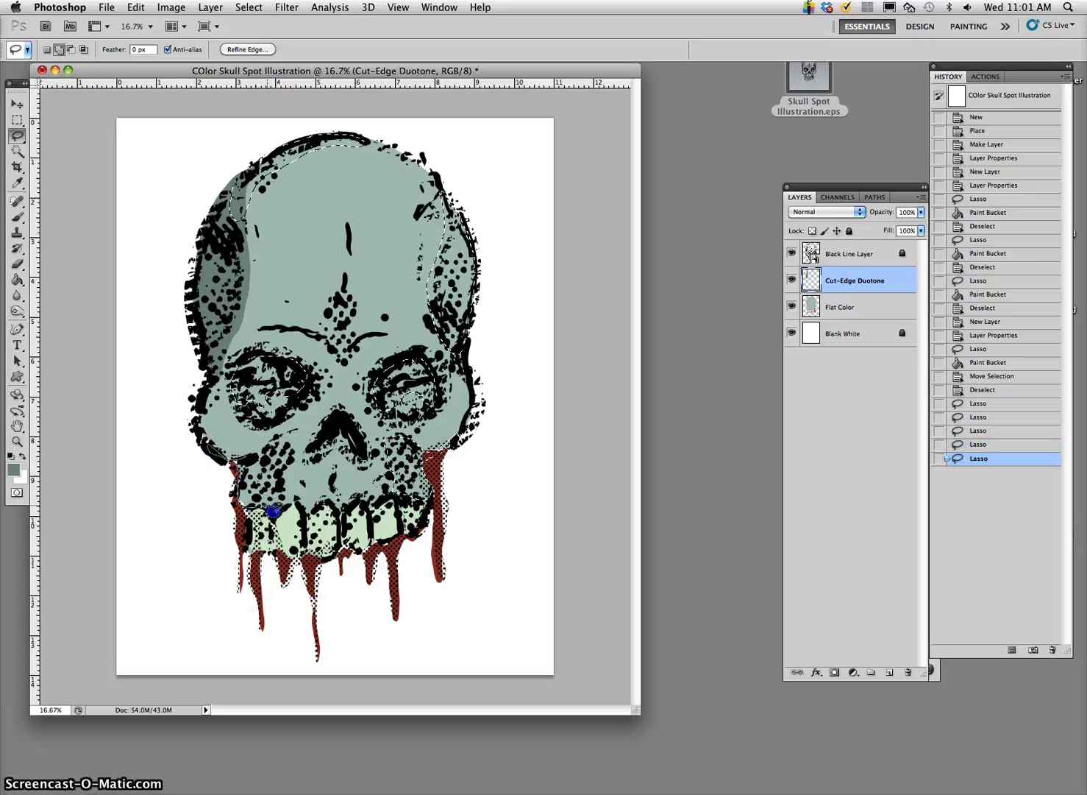
pyautogui.moveTo(281, 469)
pyautogui.mouseDown()
pyautogui.moveTo(333, 418)
pyautogui.moveTo(315, 461)
pyautogui.moveTo(341, 448)
pyautogui.moveTo(361, 462)
pyautogui.moveTo(356, 439)
pyautogui.moveTo(328, 480)
pyautogui.moveTo(334, 467)
pyautogui.moveTo(340, 501)
pyautogui.moveTo(340, 465)
pyautogui.moveTo(308, 476)
pyautogui.moveTo(303, 507)
pyautogui.moveTo(314, 507)
pyautogui.moveTo(292, 482)
pyautogui.mouseUp()
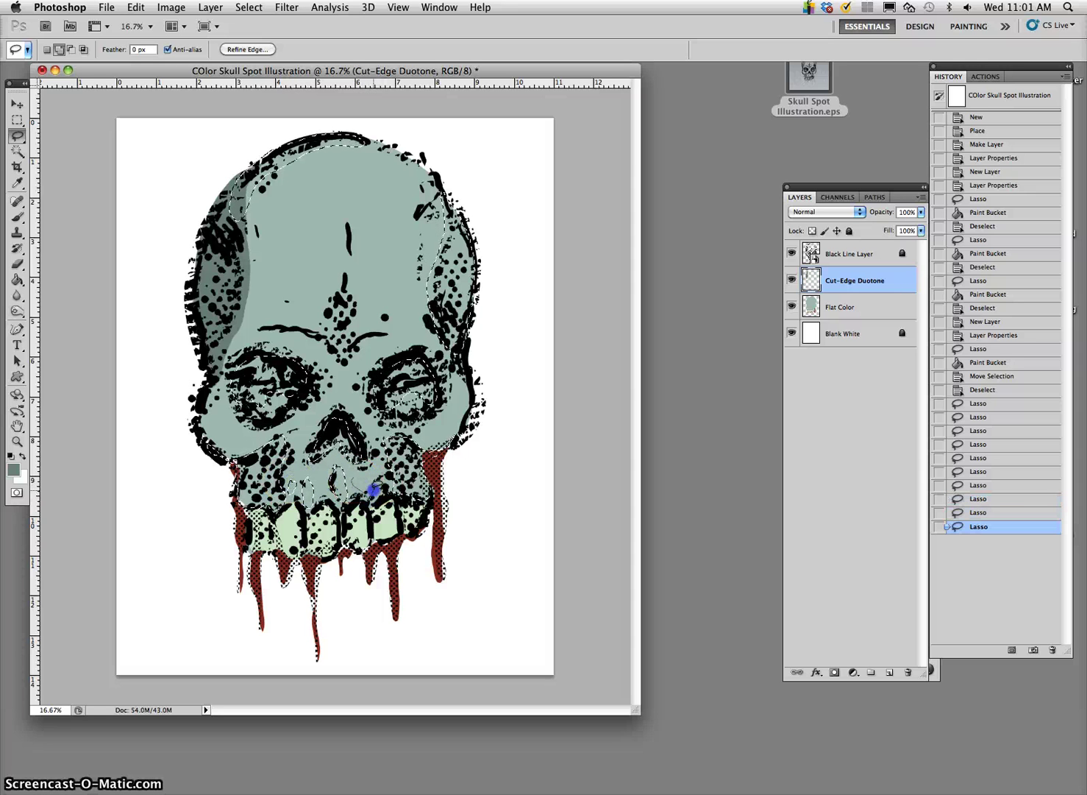
pyautogui.moveTo(311, 570)
pyautogui.mouseDown()
pyautogui.moveTo(267, 522)
pyautogui.moveTo(365, 495)
pyautogui.moveTo(365, 478)
pyautogui.moveTo(294, 578)
pyautogui.mouseUp()
pyautogui.press('alt')
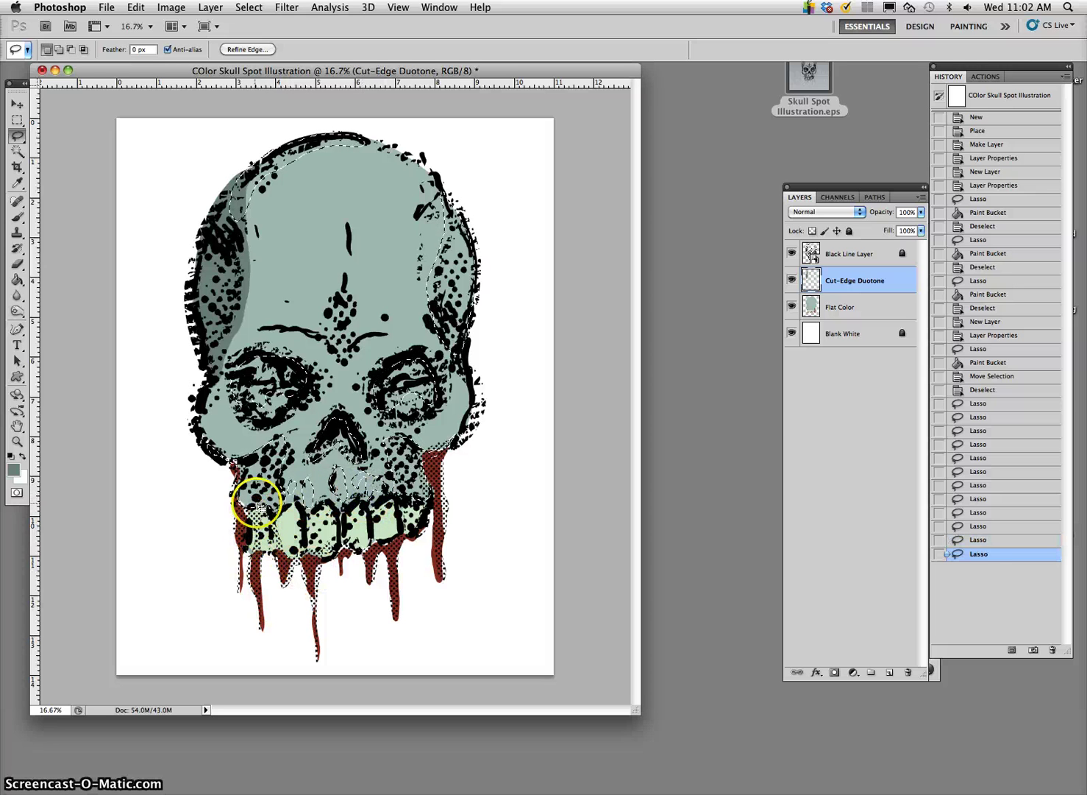
# - Add the outer cheekbone shadows beside and below both eye sockets to the Lasso selection
pyautogui.moveTo(208, 398); pyautogui.dragTo(206, 400)
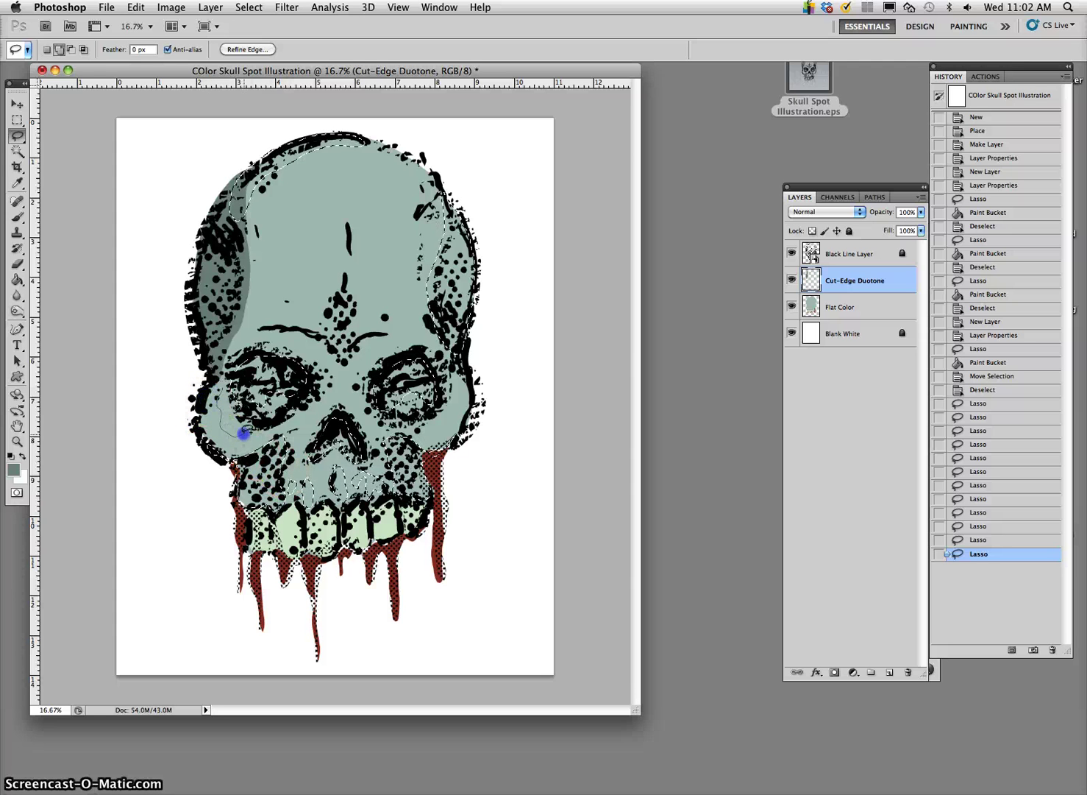
pyautogui.moveTo(234, 404); pyautogui.dragTo(387, 430)
pyautogui.moveTo(448, 390); pyautogui.dragTo(444, 417)
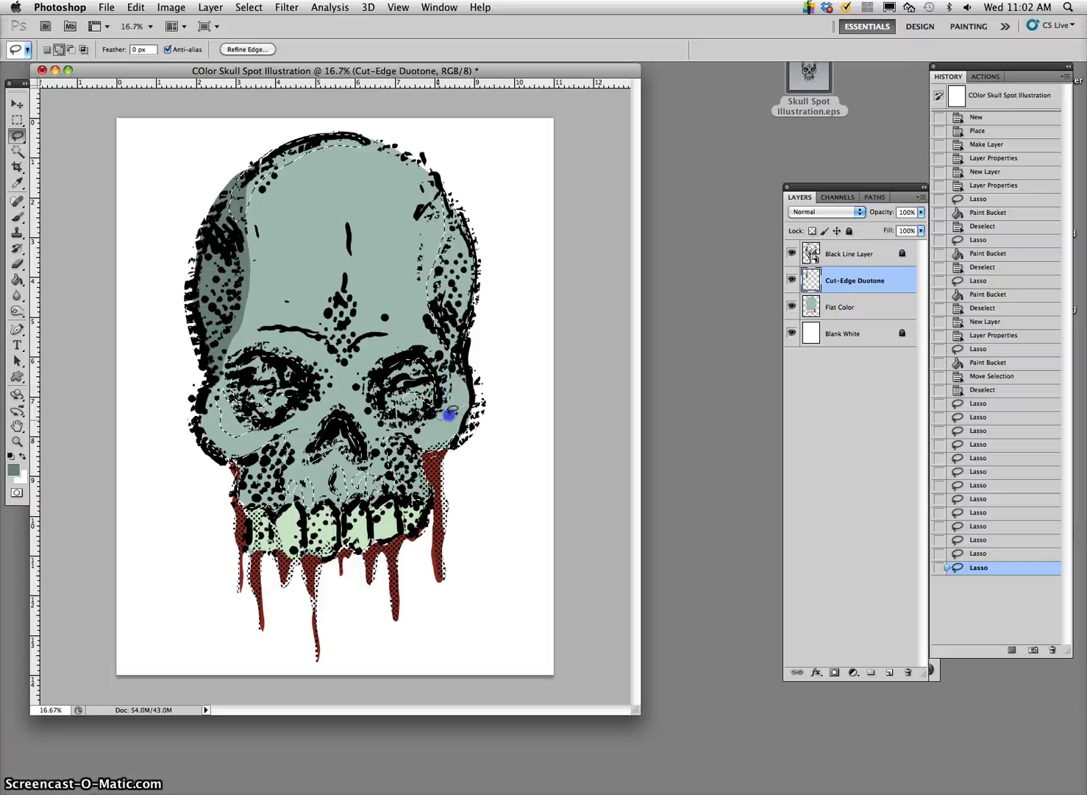